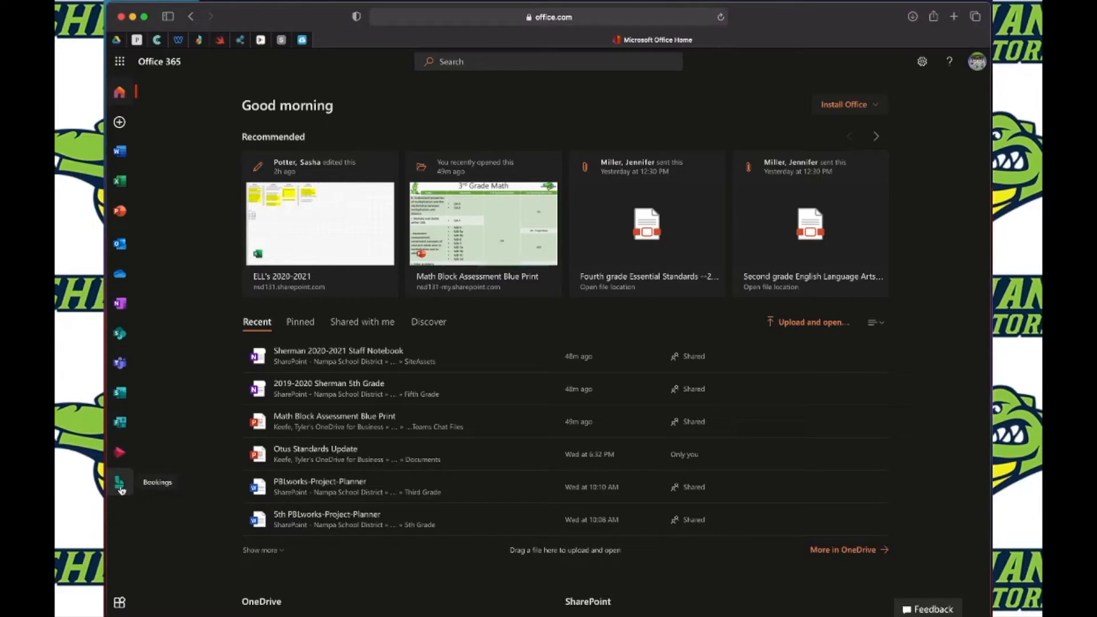
# - Open Bookings and create a new booking calendar with the teacher's name as business name and Sherman Elementary School as business type
pyautogui.click(119, 604)
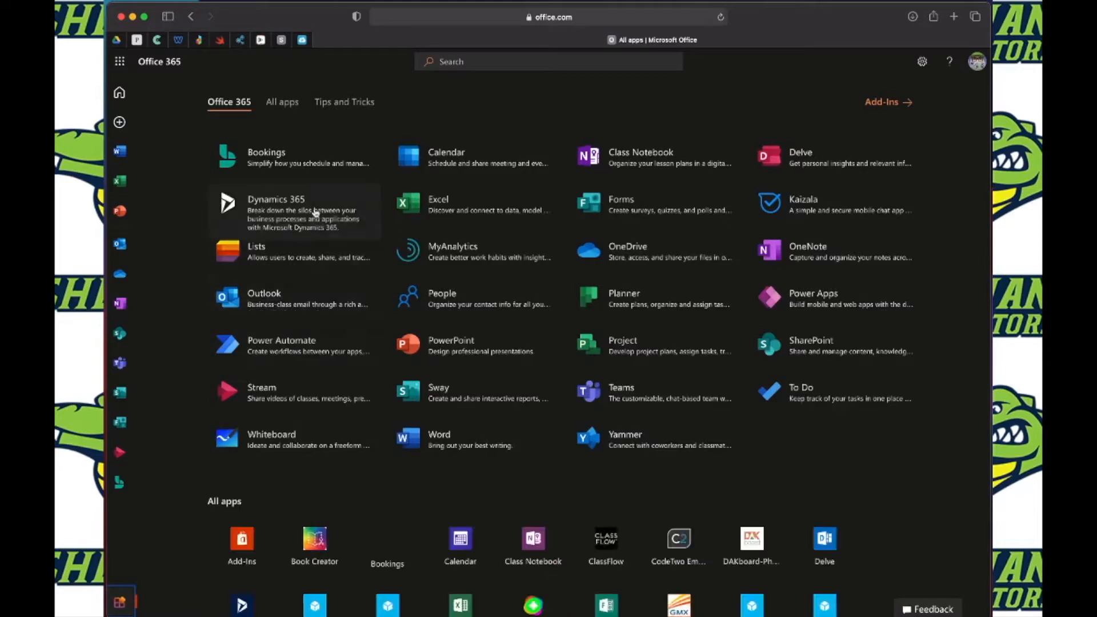
pyautogui.click(296, 169)
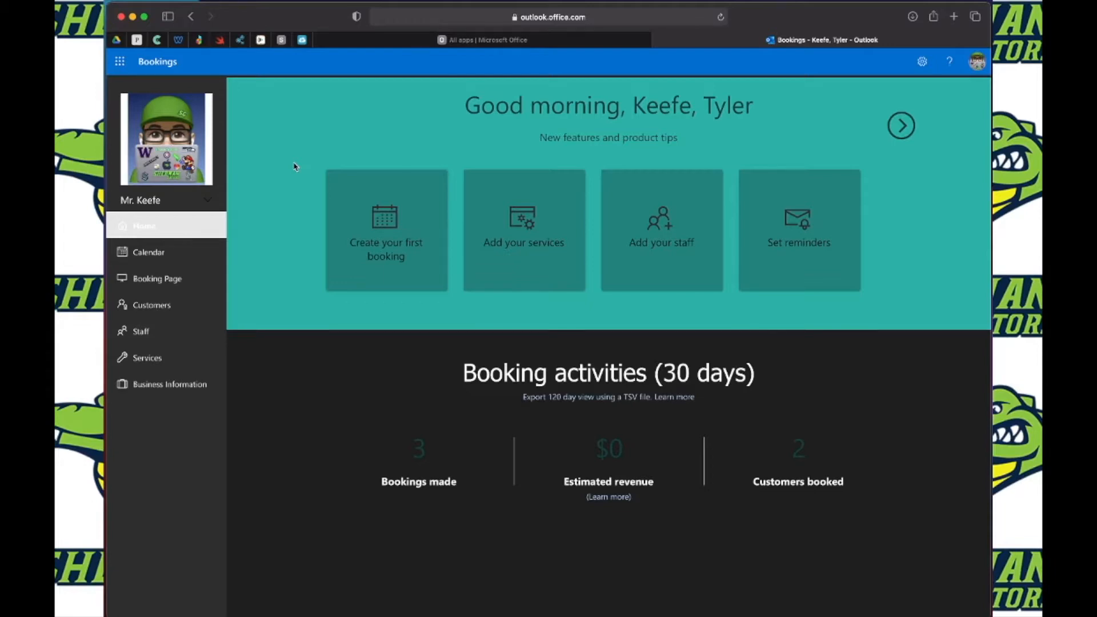
pyautogui.click(208, 206)
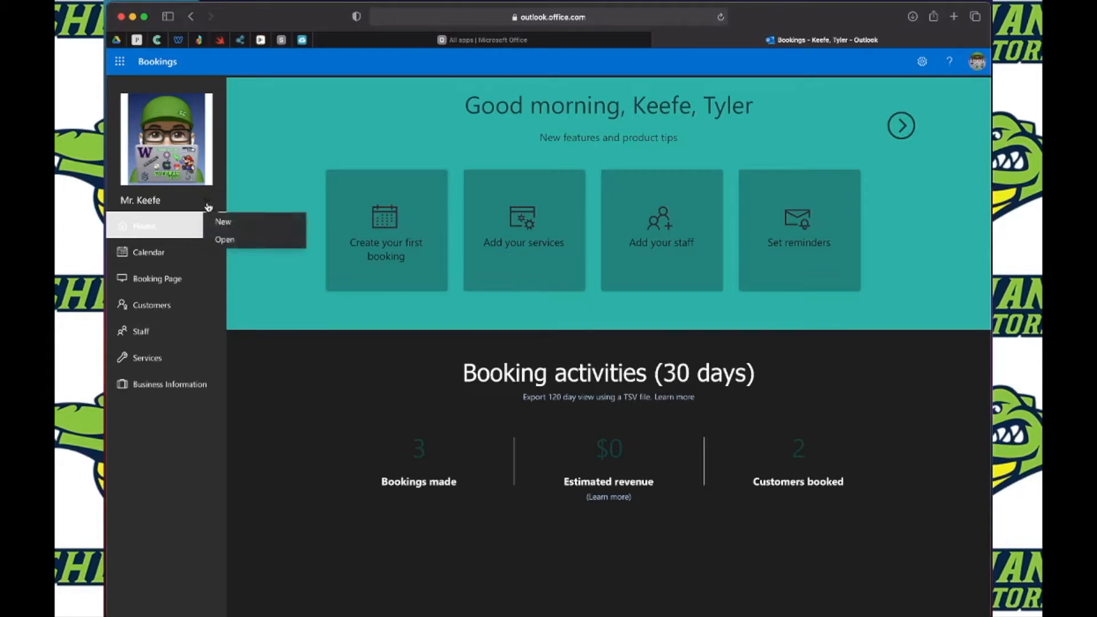
pyautogui.click(215, 222)
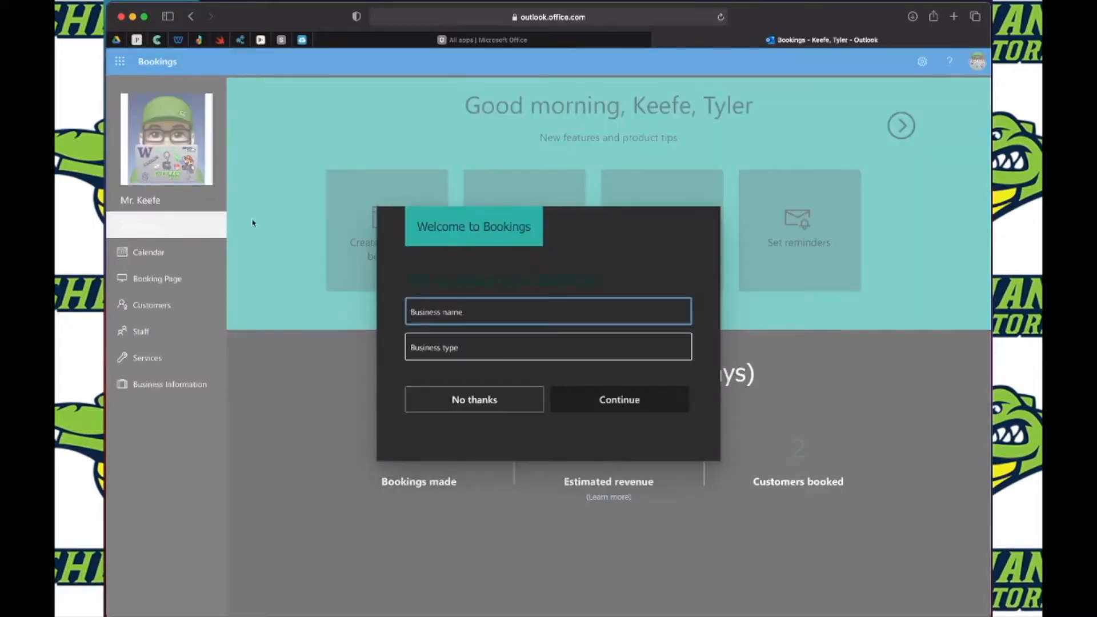
pyautogui.write('Mr. Keefe')
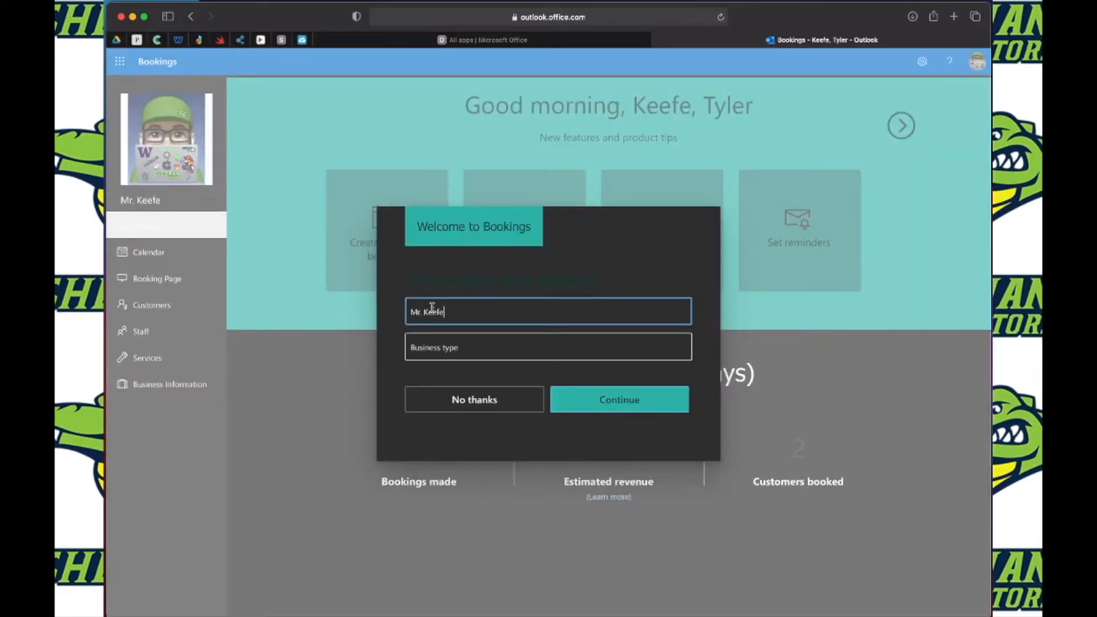
pyautogui.click(442, 346)
pyautogui.write('Sherman')
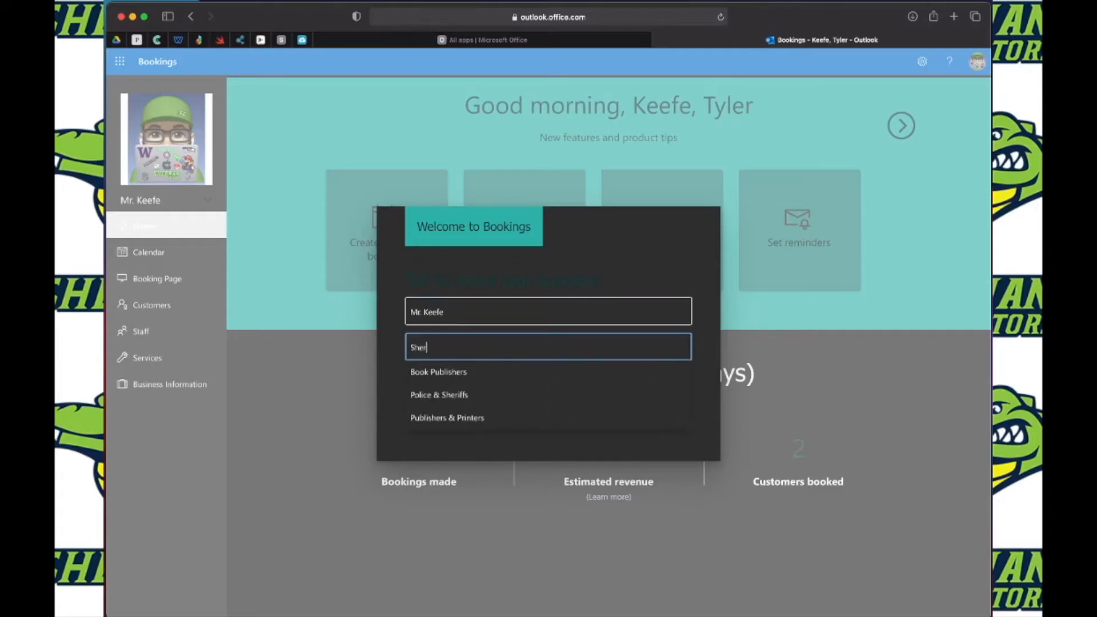
pyautogui.click(446, 372)
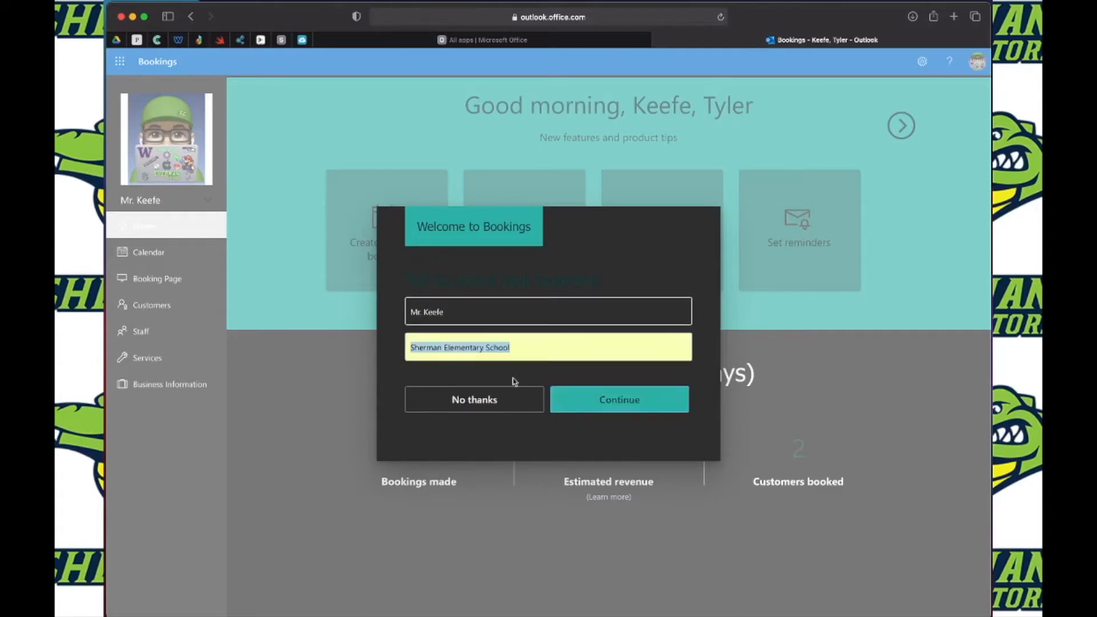
pyautogui.click(601, 400)
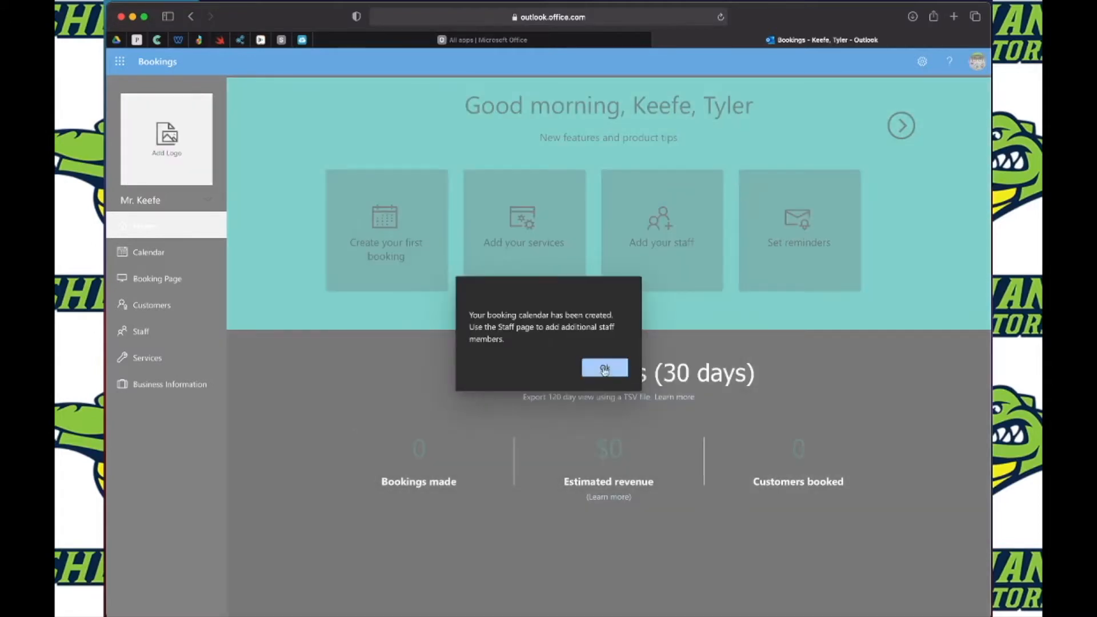
pyautogui.click(604, 371)
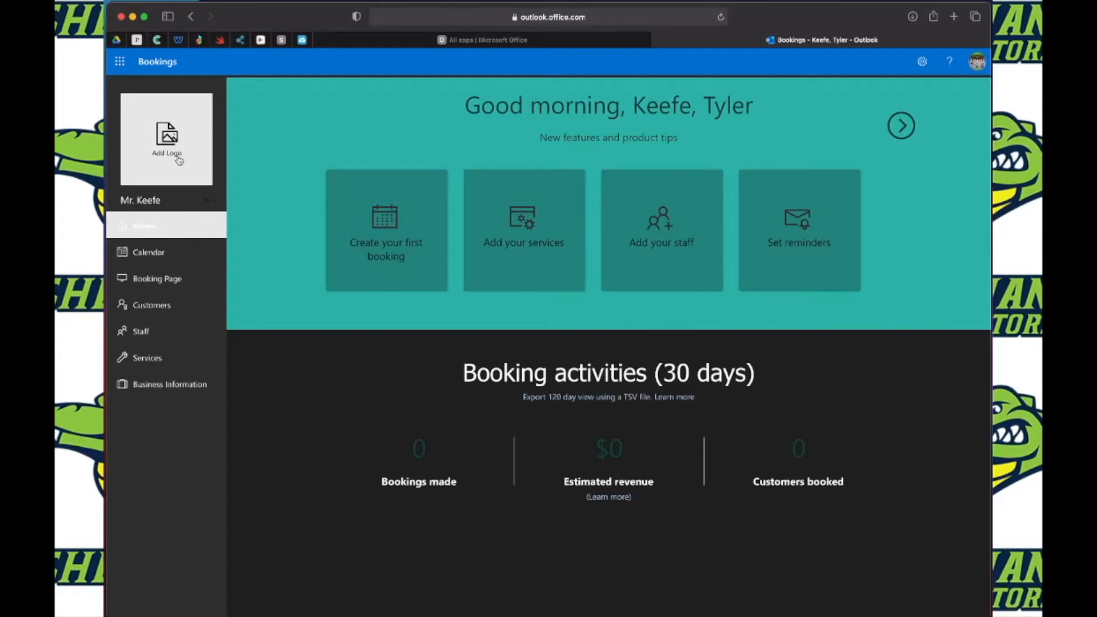
# - Examine the business logo upload options and discard the logo change
pyautogui.click(158, 155)
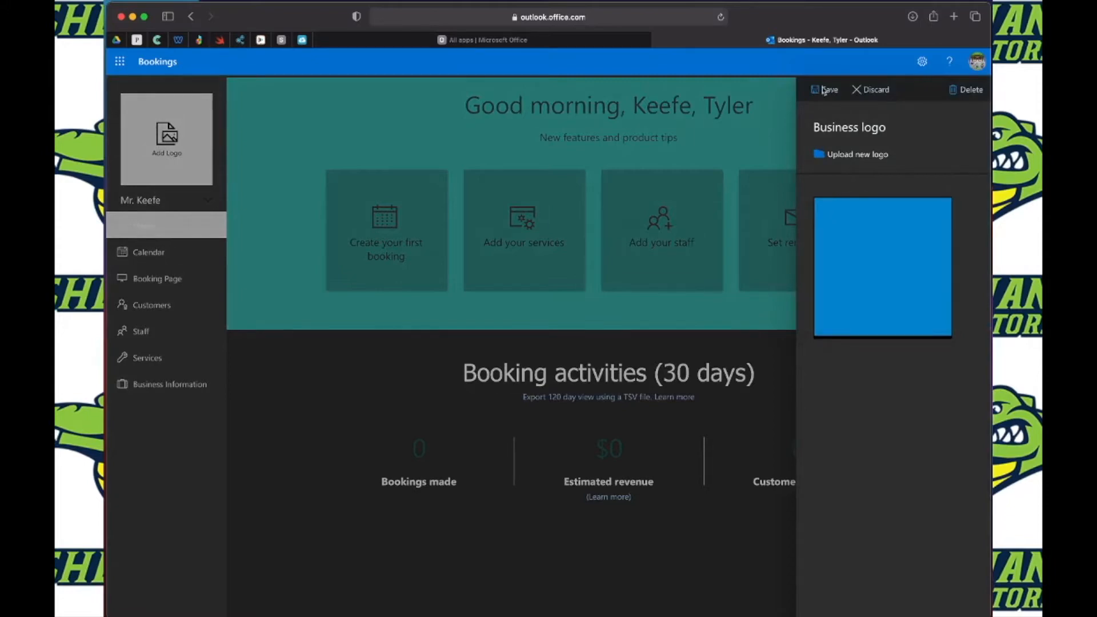
pyautogui.click(873, 89)
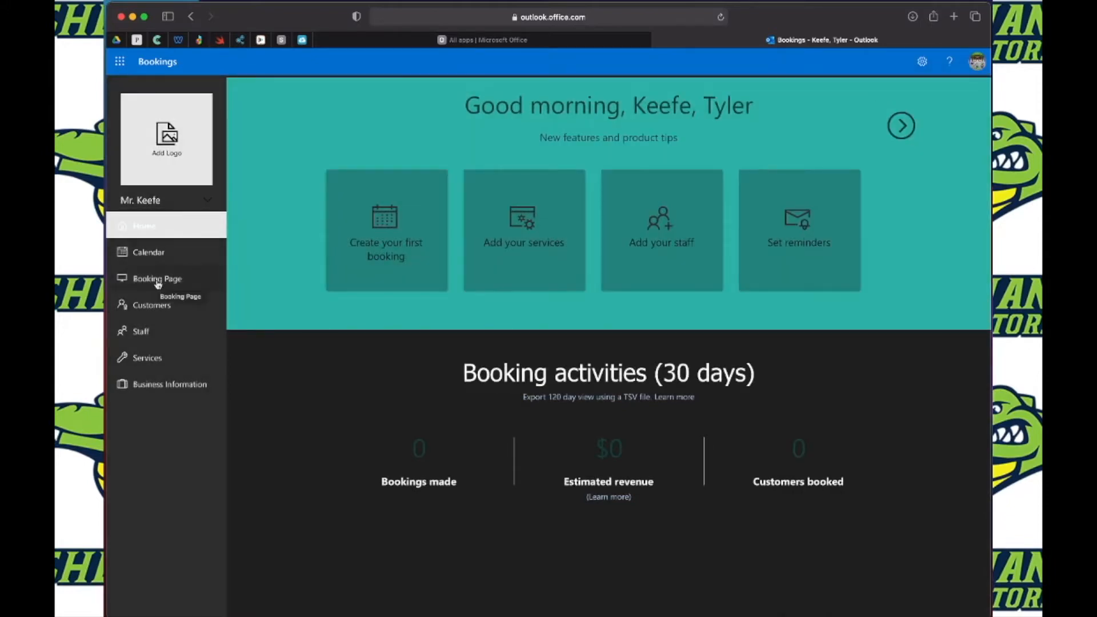
# - Open the business information and enter the school's street address, choosing the Sherman Elementary School suggestion
pyautogui.click(155, 389)
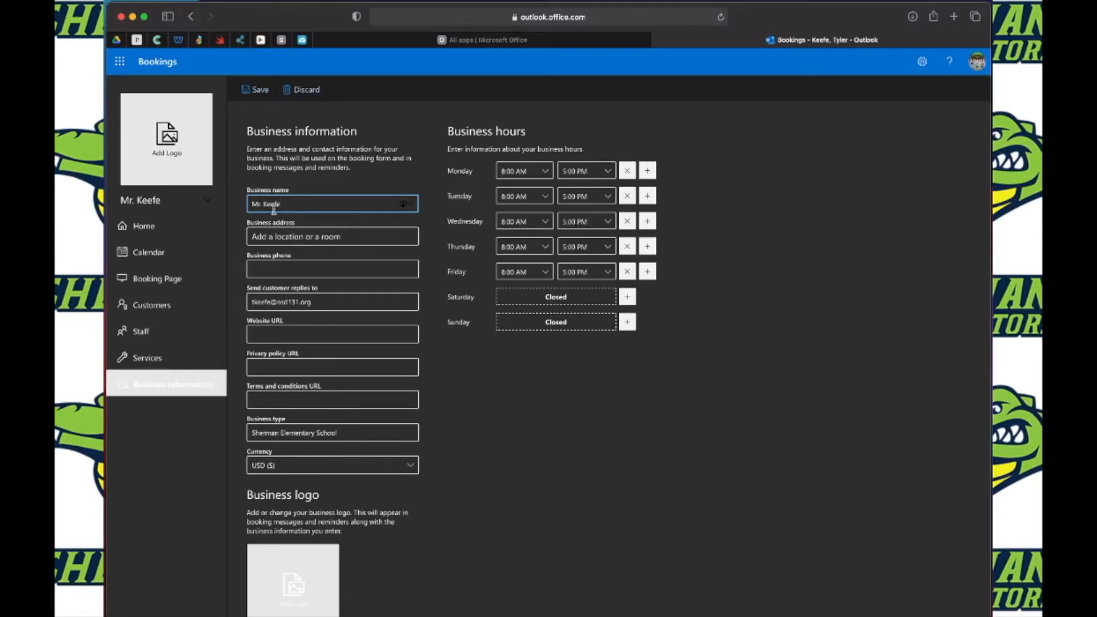
pyautogui.click(323, 237)
pyautogui.write('1521 E Sherman')
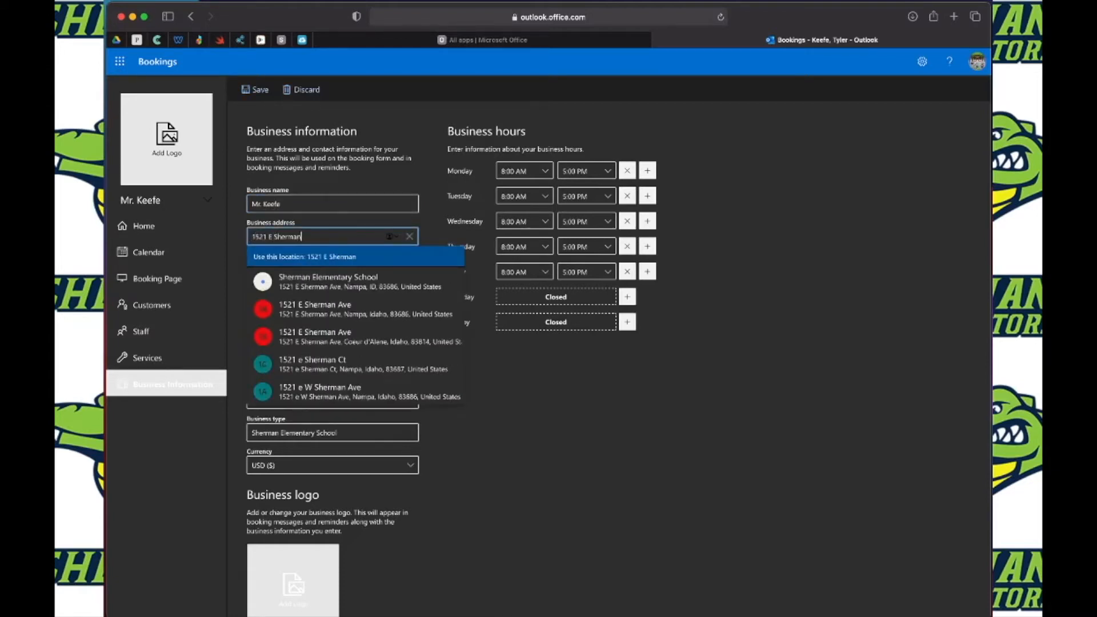
pyautogui.click(337, 280)
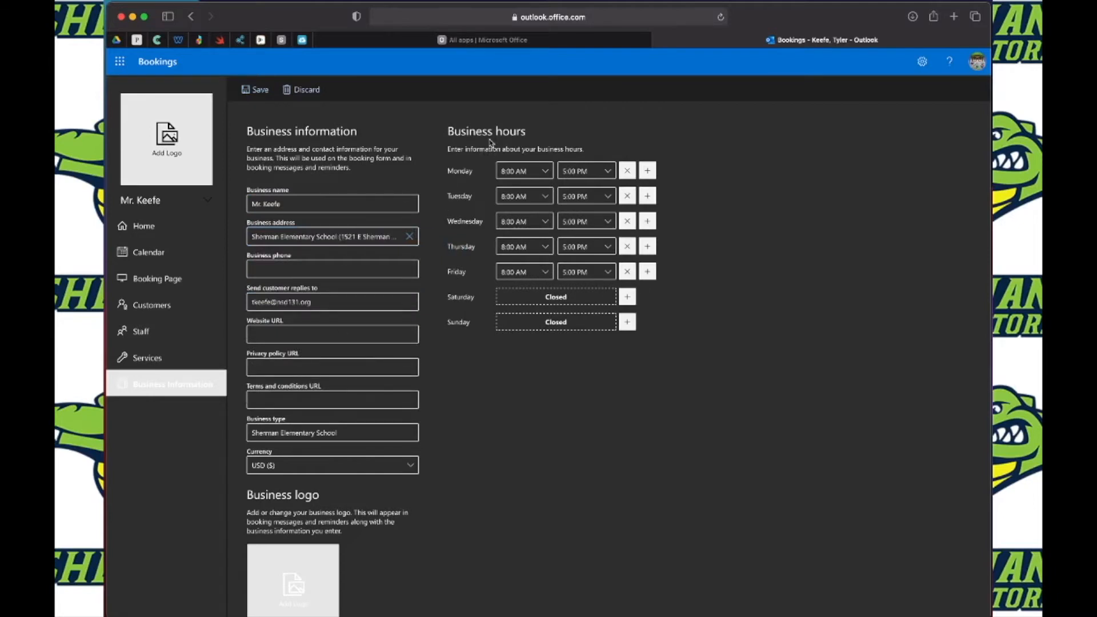
# - Set the business closing time to 4:00 PM for Monday through Friday and save the business information
pyautogui.click(608, 171)
pyautogui.scroll(3, 590, 232)
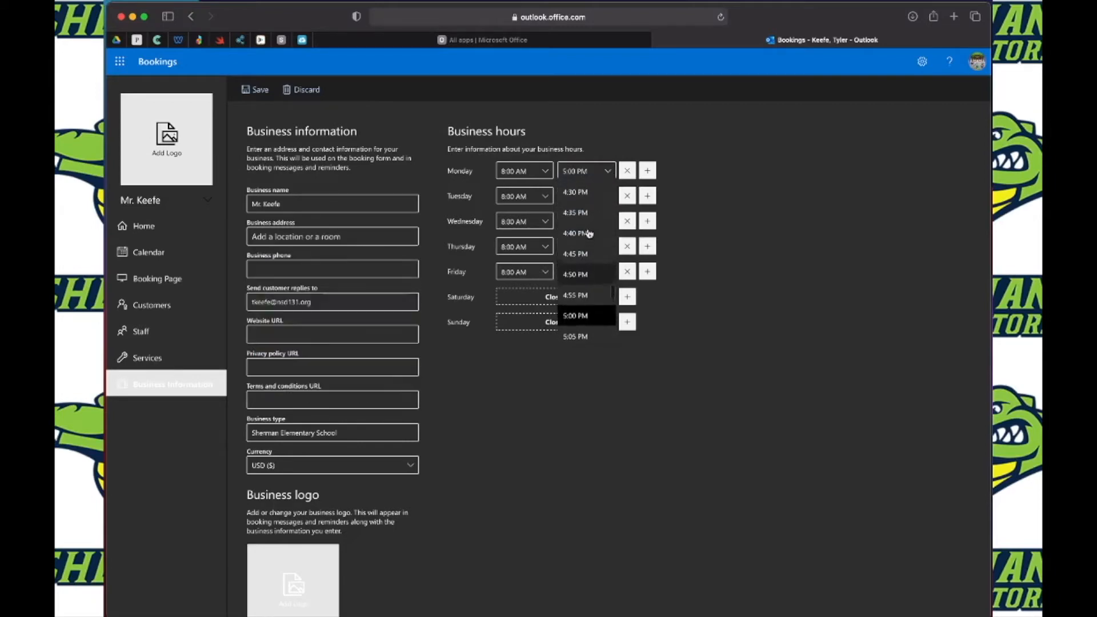
pyautogui.scroll(2, 590, 233)
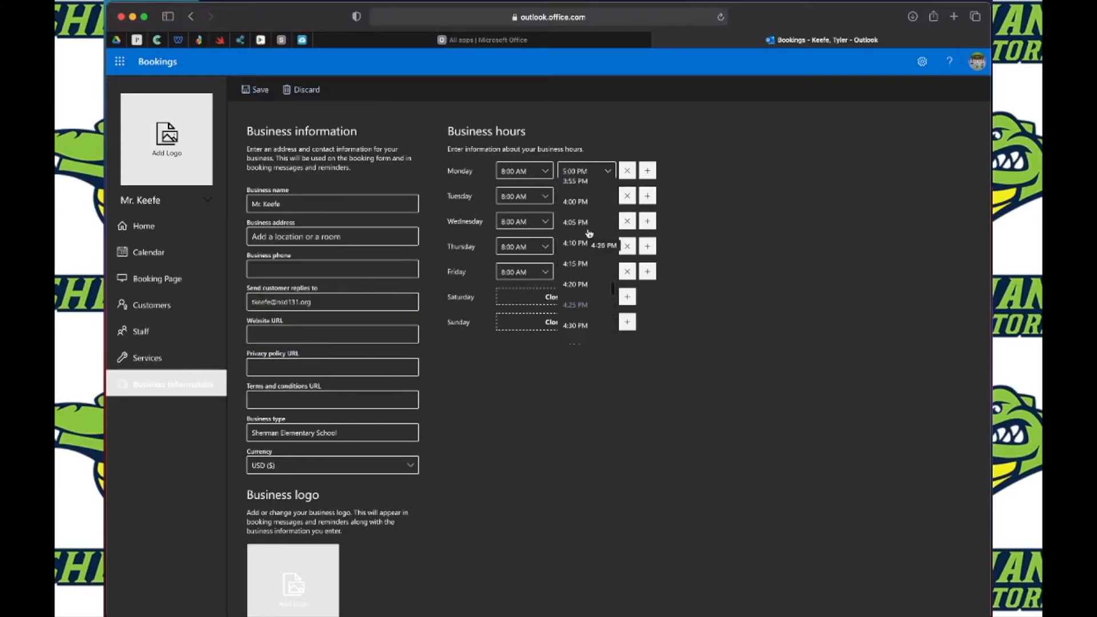
pyautogui.click(609, 196)
pyautogui.click(610, 196)
pyautogui.scroll(4, 592, 238)
pyautogui.click(592, 233)
pyautogui.click(607, 222)
pyautogui.click(585, 277)
pyautogui.click(607, 247)
pyautogui.click(594, 302)
pyautogui.click(607, 272)
pyautogui.scroll(2, 593, 327)
pyautogui.click(589, 282)
pyautogui.scroll(-1, 492, 434)
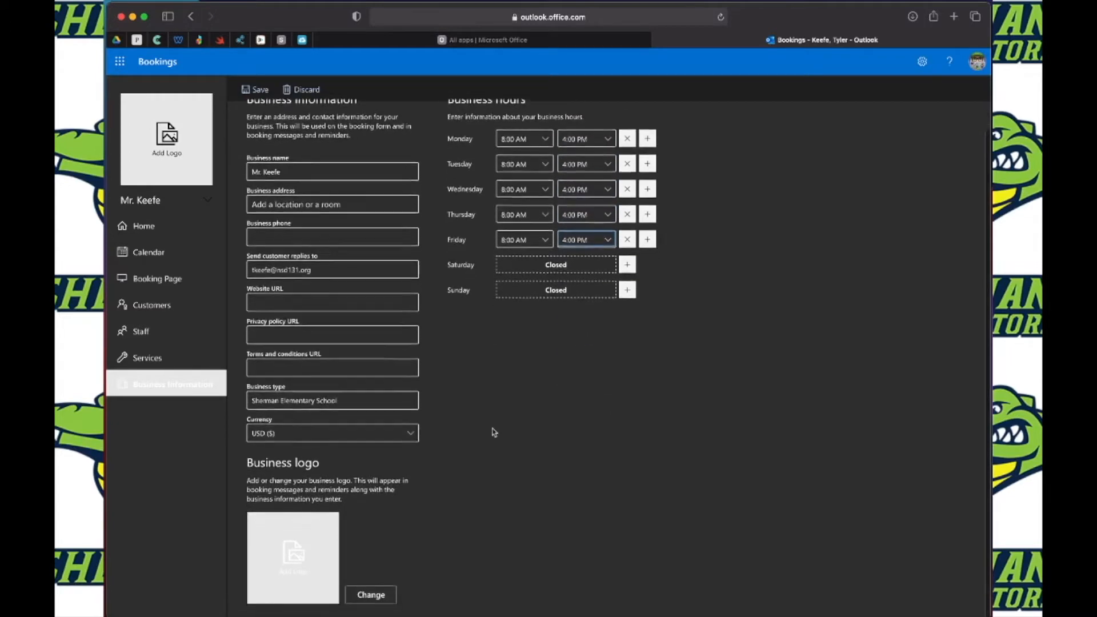
pyautogui.scroll(1, 494, 432)
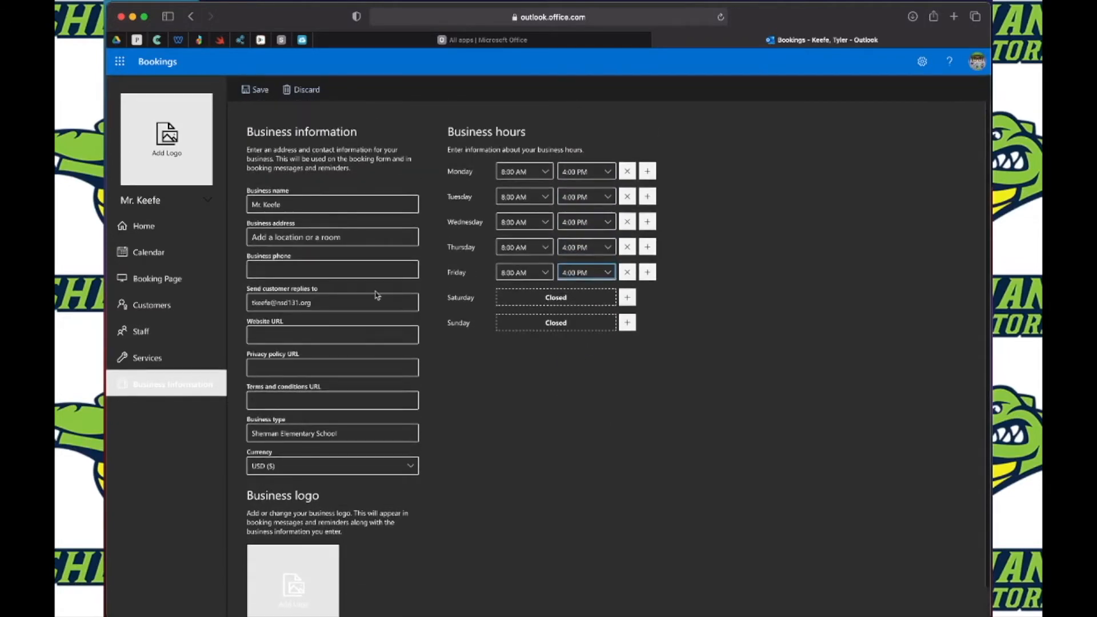
pyautogui.click(255, 96)
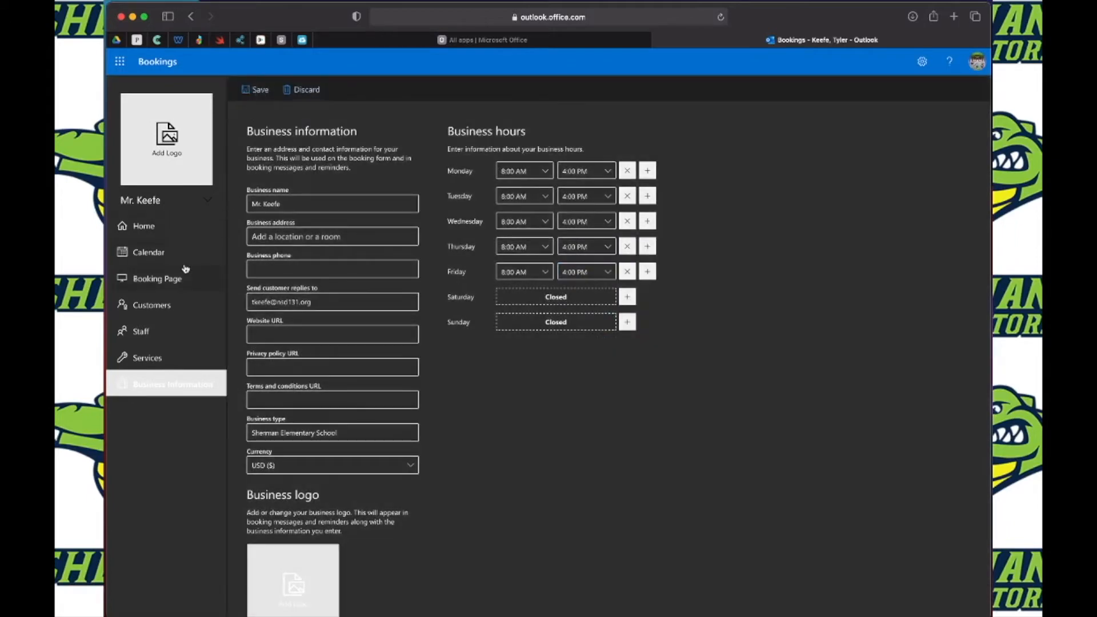
# - Try the option letting Office calendar events affect availability in a new staff member form, and discard the form
pyautogui.click(149, 333)
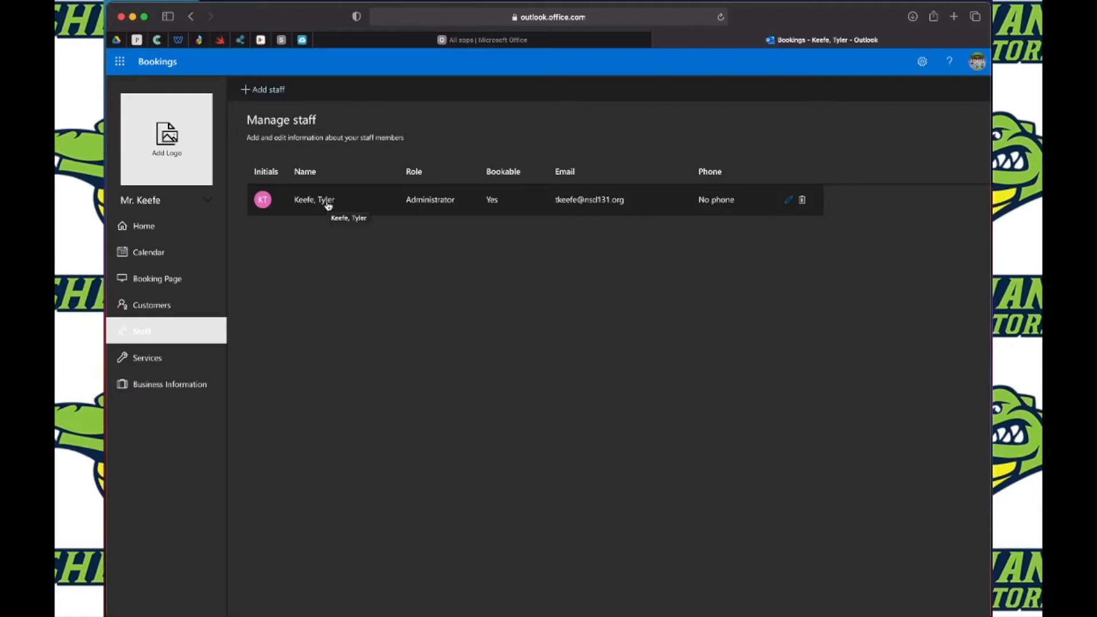
pyautogui.click(256, 101)
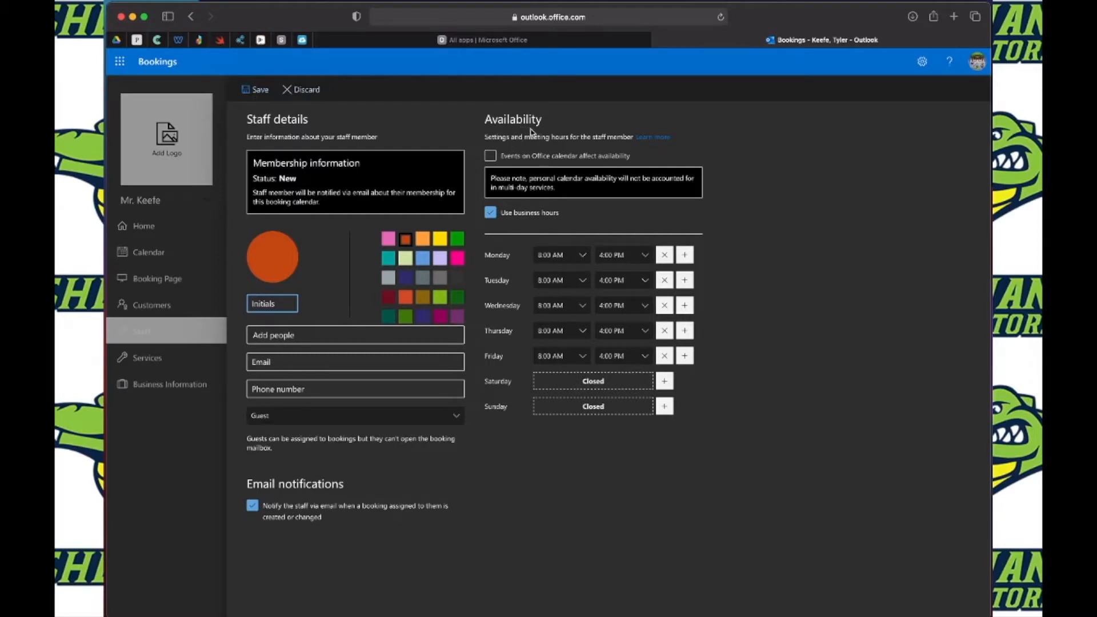
pyautogui.click(492, 158)
pyautogui.click(299, 89)
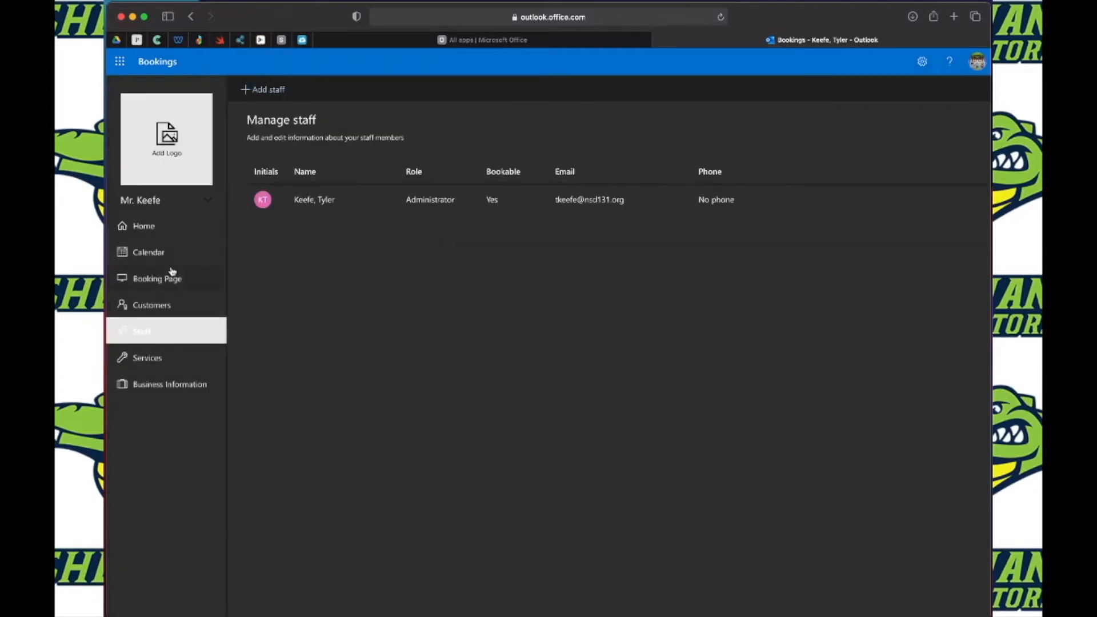
# - Open the services list and try to delete the Initial consult service
pyautogui.click(146, 359)
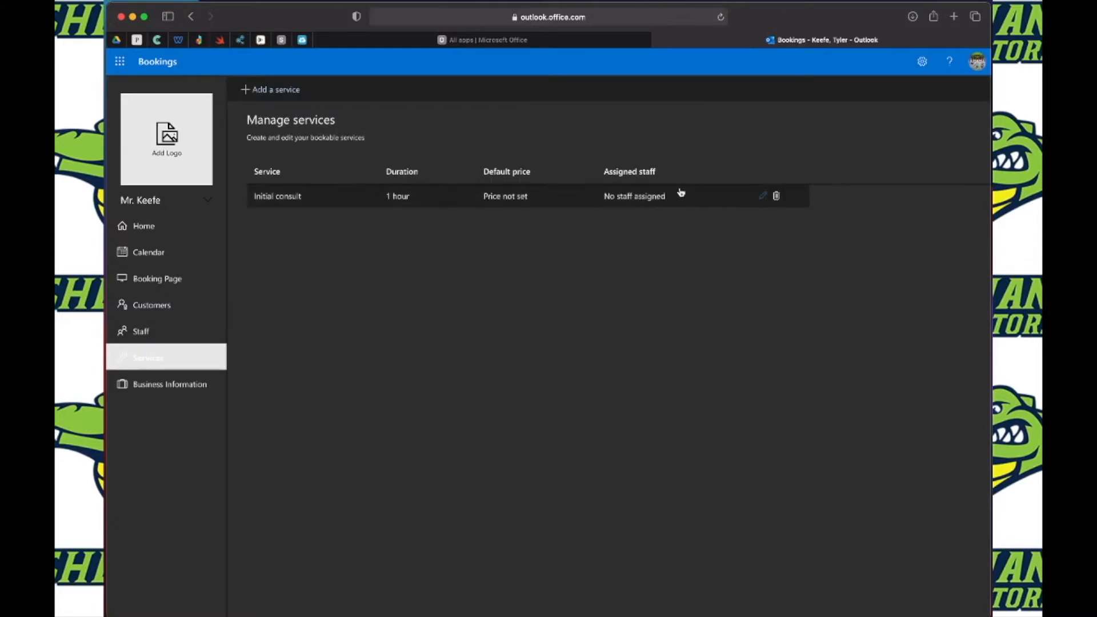
pyautogui.click(777, 198)
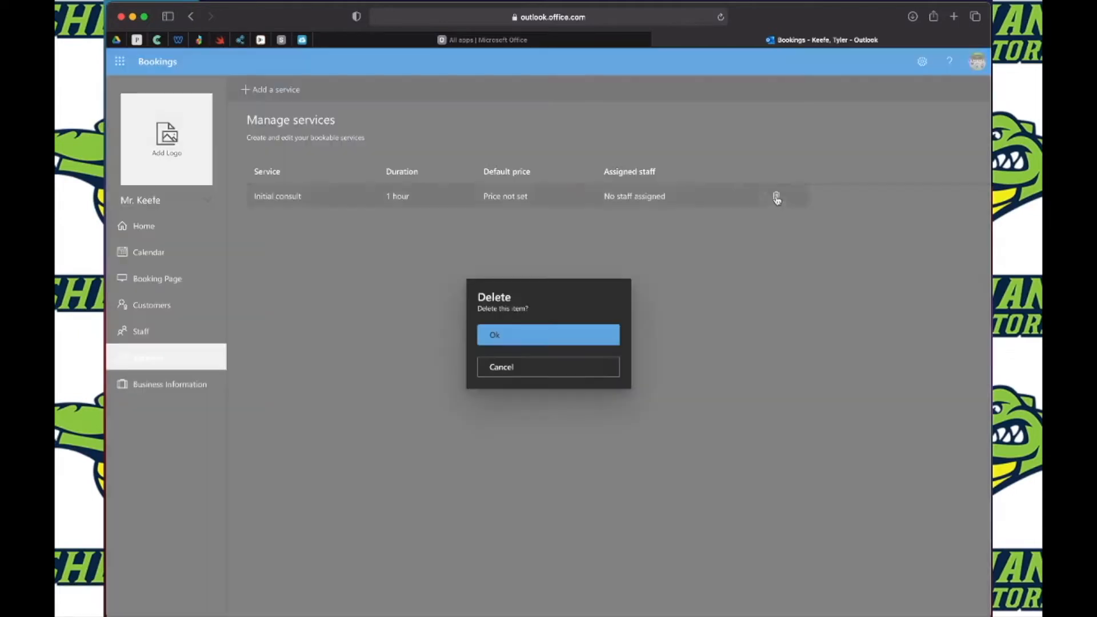
pyautogui.click(603, 340)
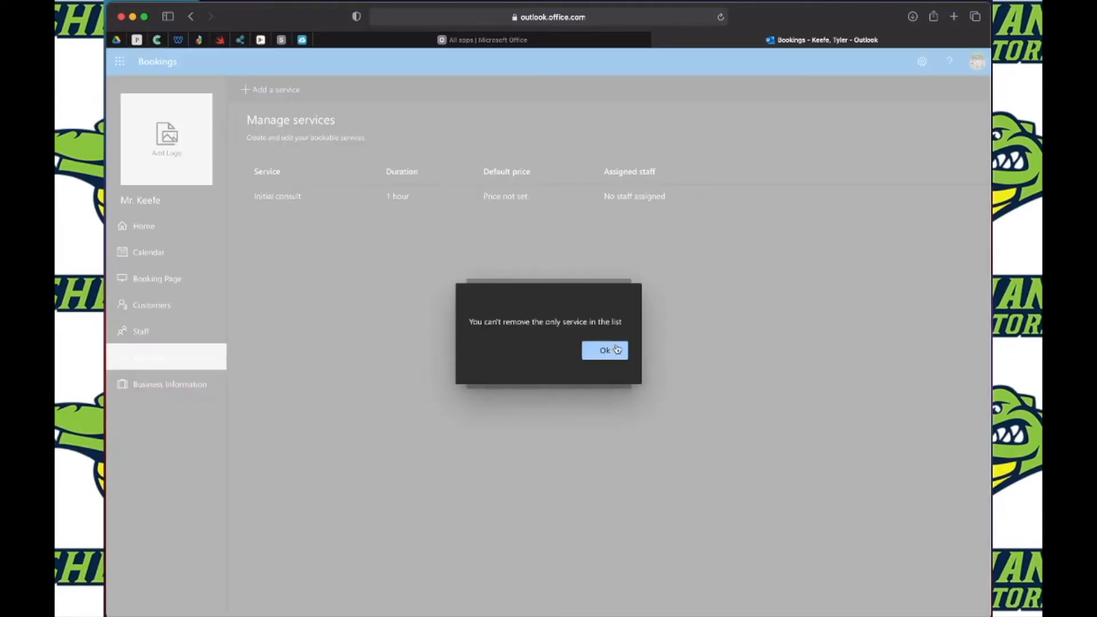
pyautogui.click(616, 350)
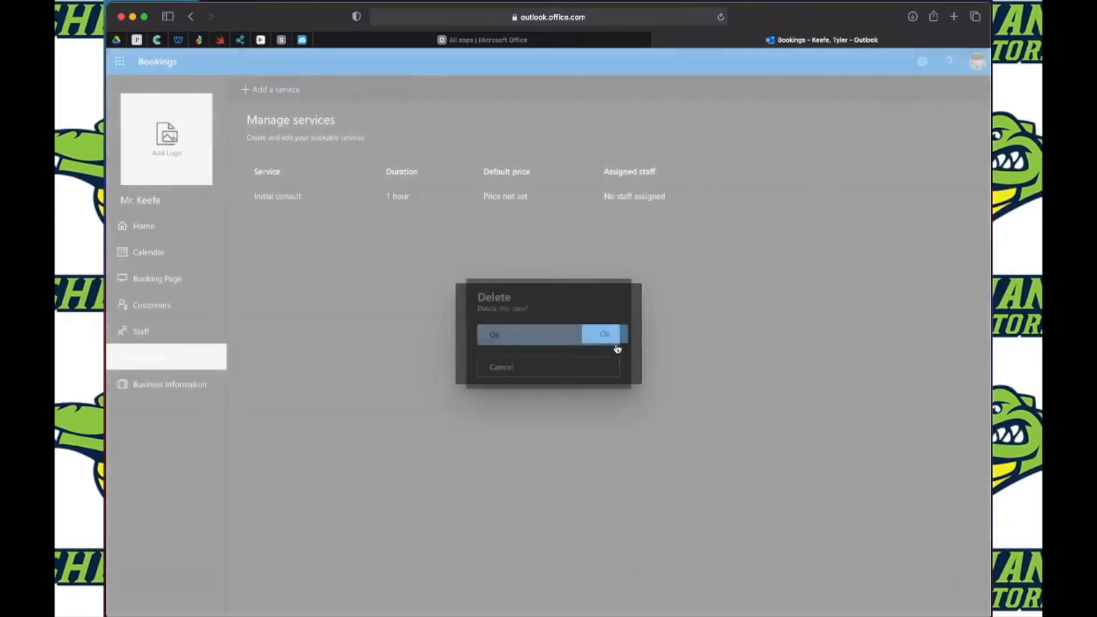
pyautogui.click(590, 373)
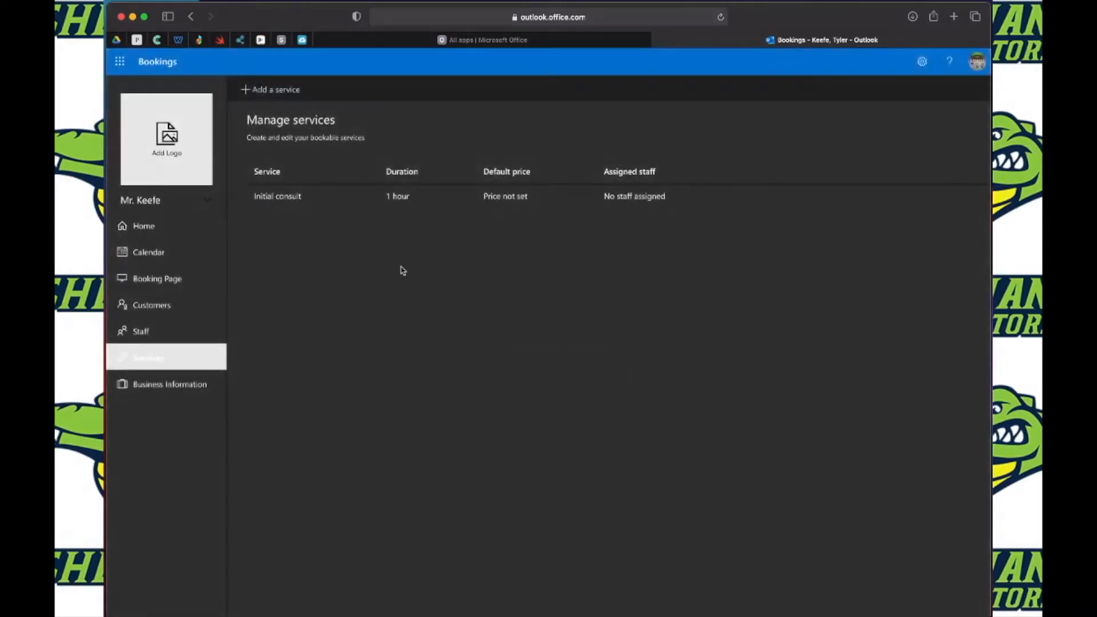
# - Add a new service named "Fall 2020 Parent/Teacher Conferences" and turn on its online meeting option
pyautogui.click(244, 89)
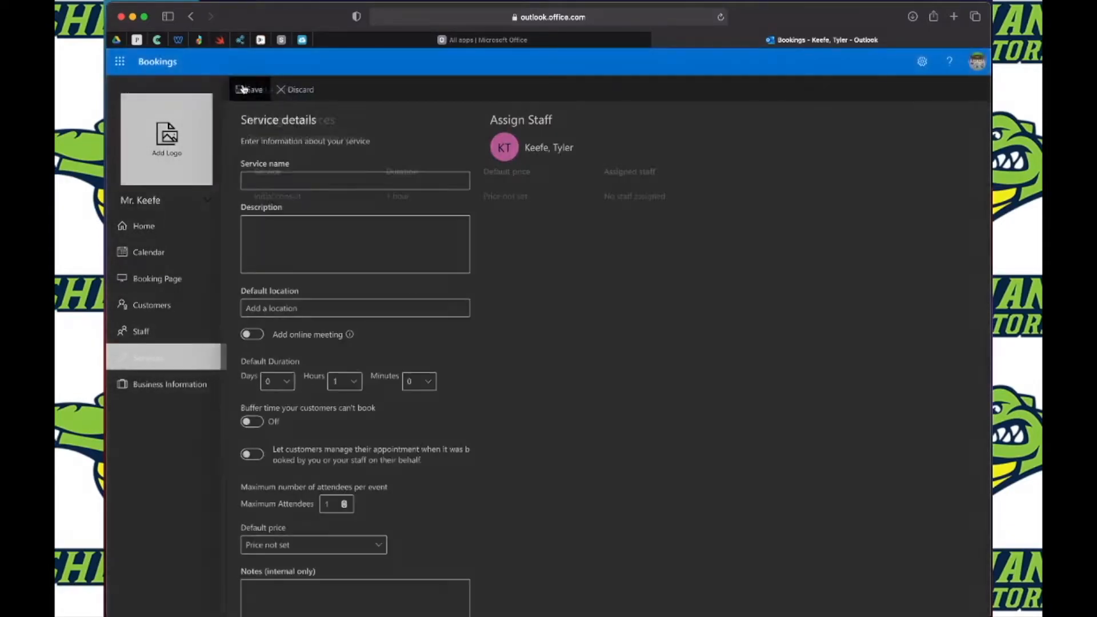
pyautogui.click(275, 181)
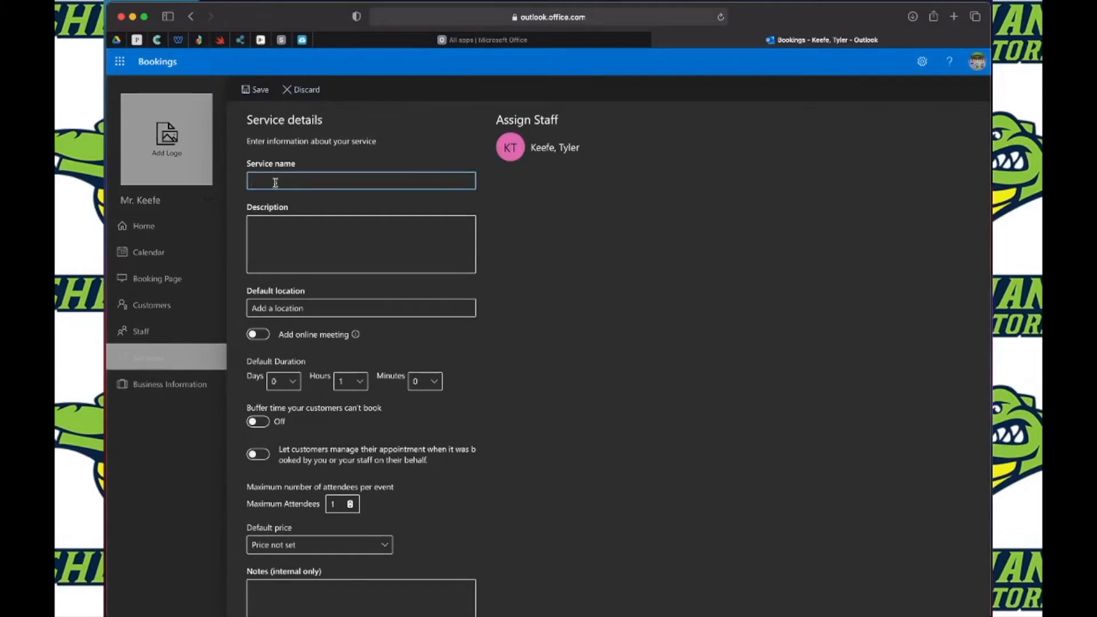
pyautogui.write('Fall 2020 Parent/Teacher Conferences')
pyautogui.click(277, 223)
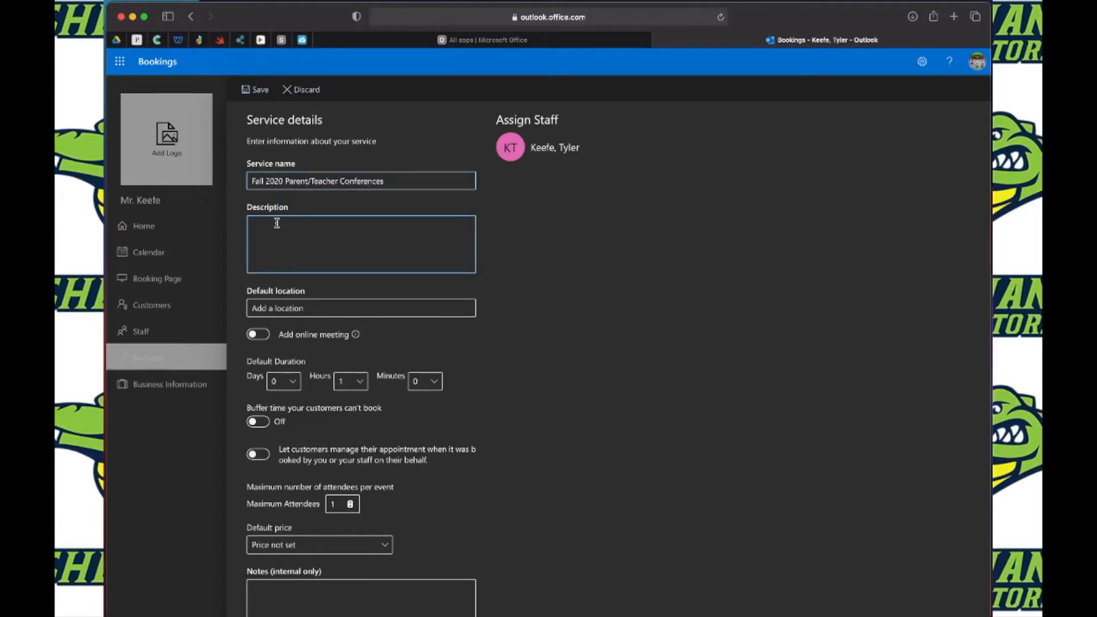
pyautogui.click(268, 338)
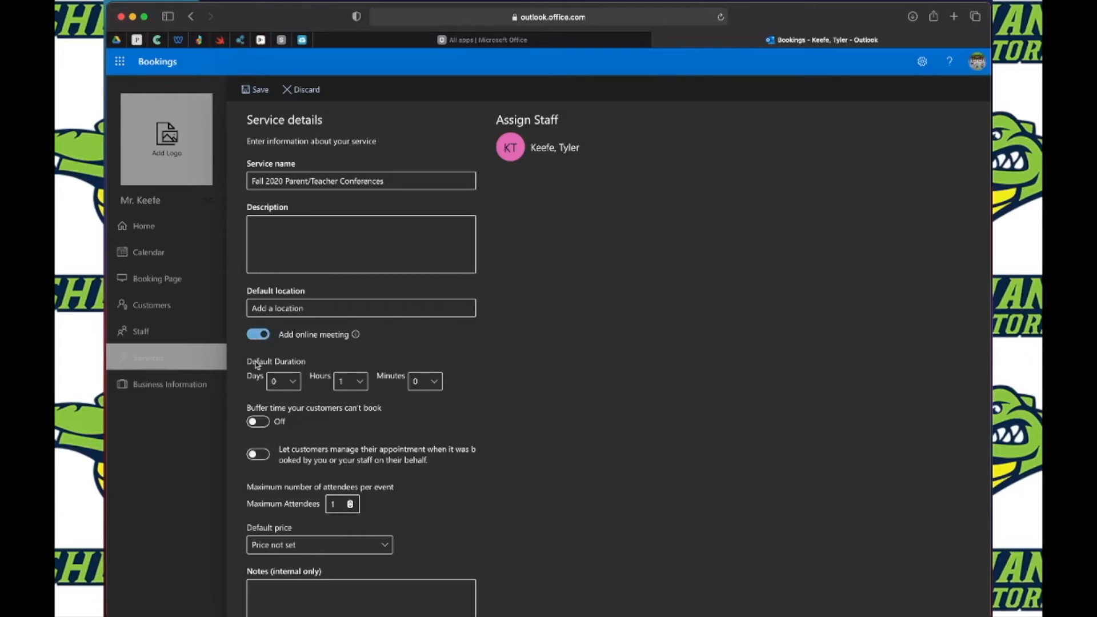
# - Set the conference service's default duration to 0 hours and 20 minutes
pyautogui.click(360, 381)
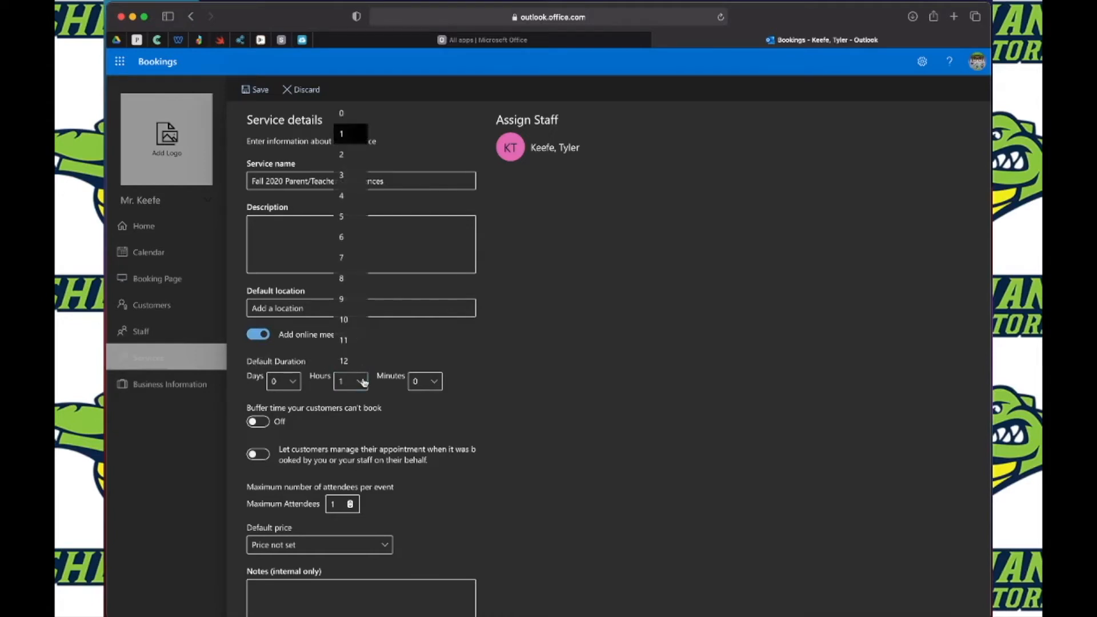
pyautogui.click(362, 117)
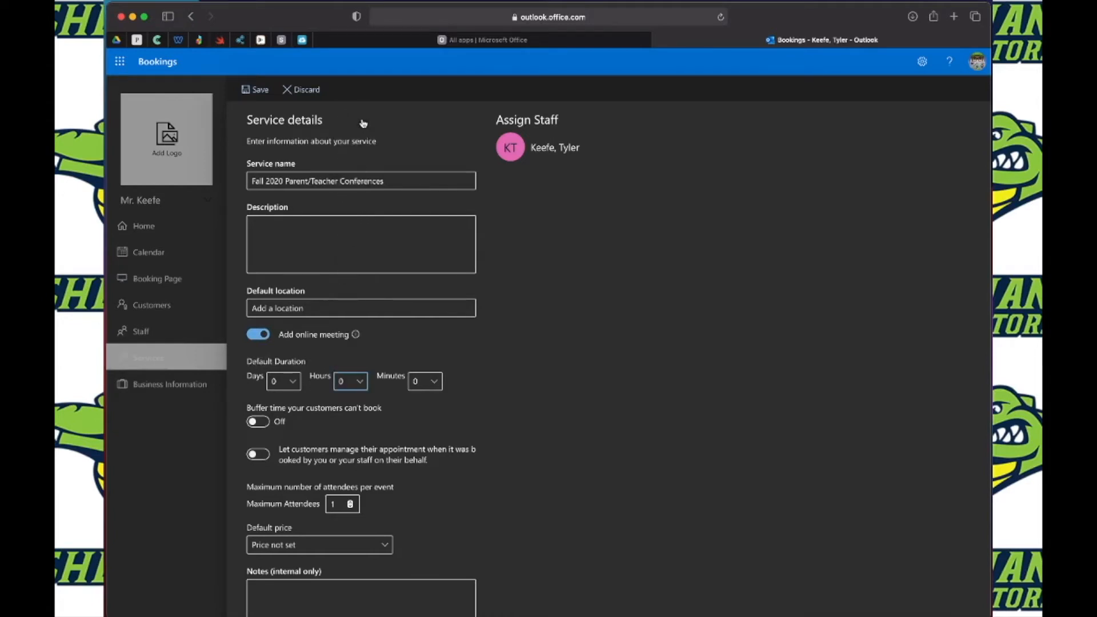
pyautogui.click(436, 383)
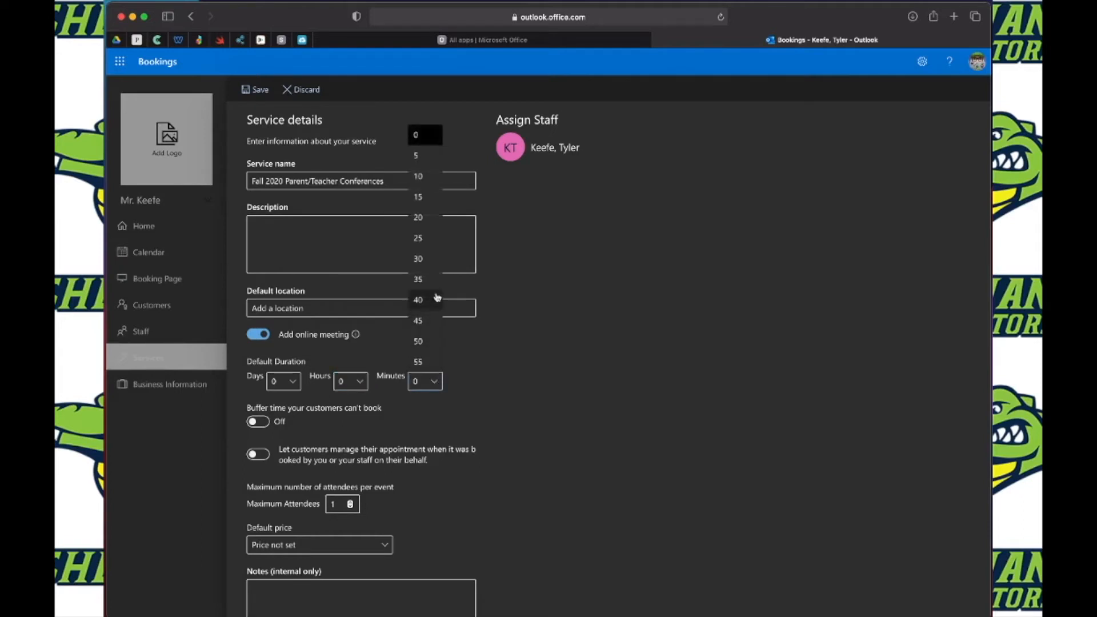
pyautogui.click(436, 220)
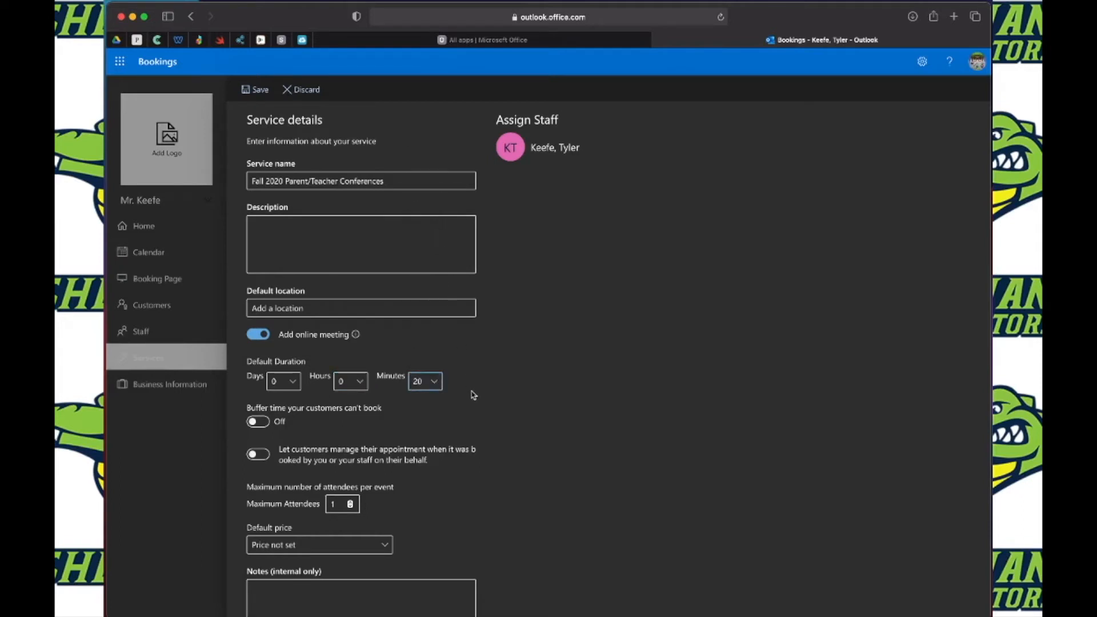
# - Turn on the conference service's buffer time and set it to 5 minutes before and 5 minutes after
pyautogui.scroll(-2, 473, 395)
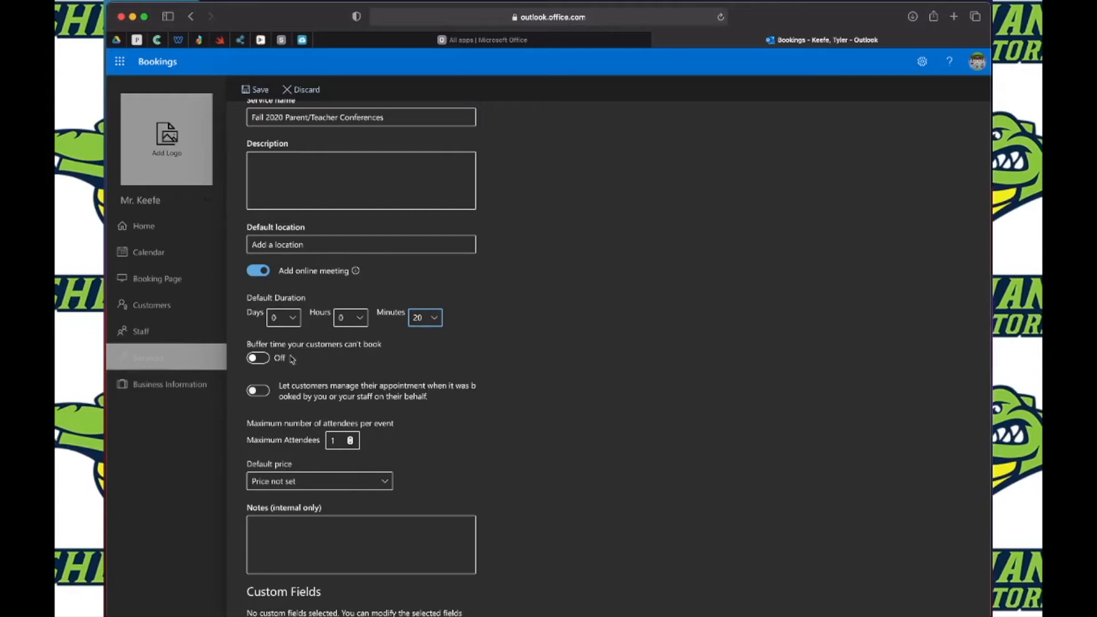
pyautogui.click(258, 358)
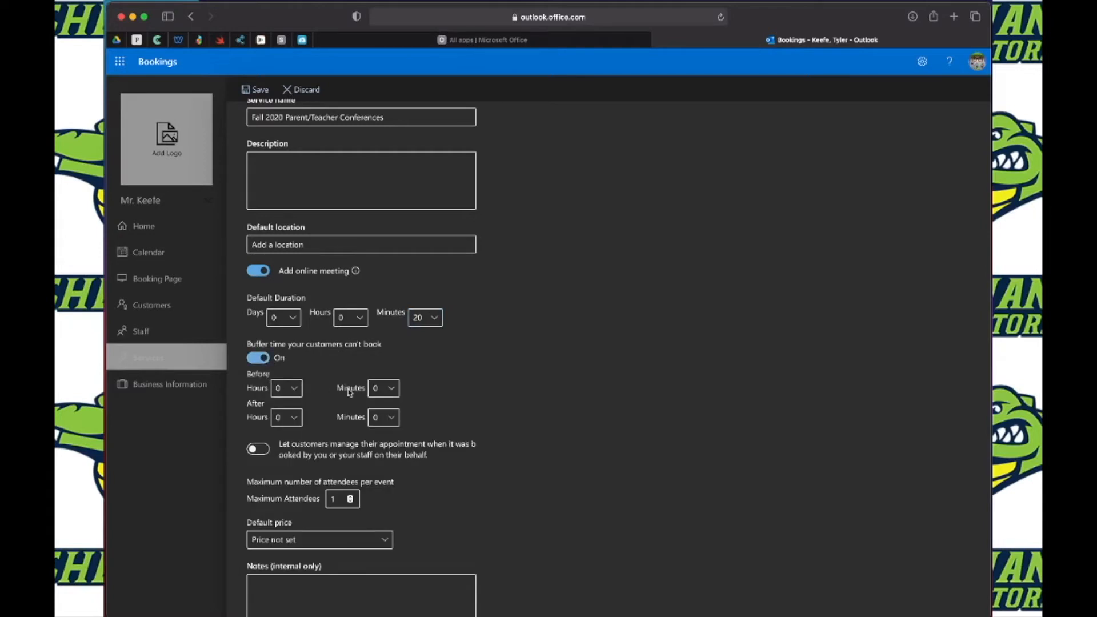
pyautogui.click(392, 389)
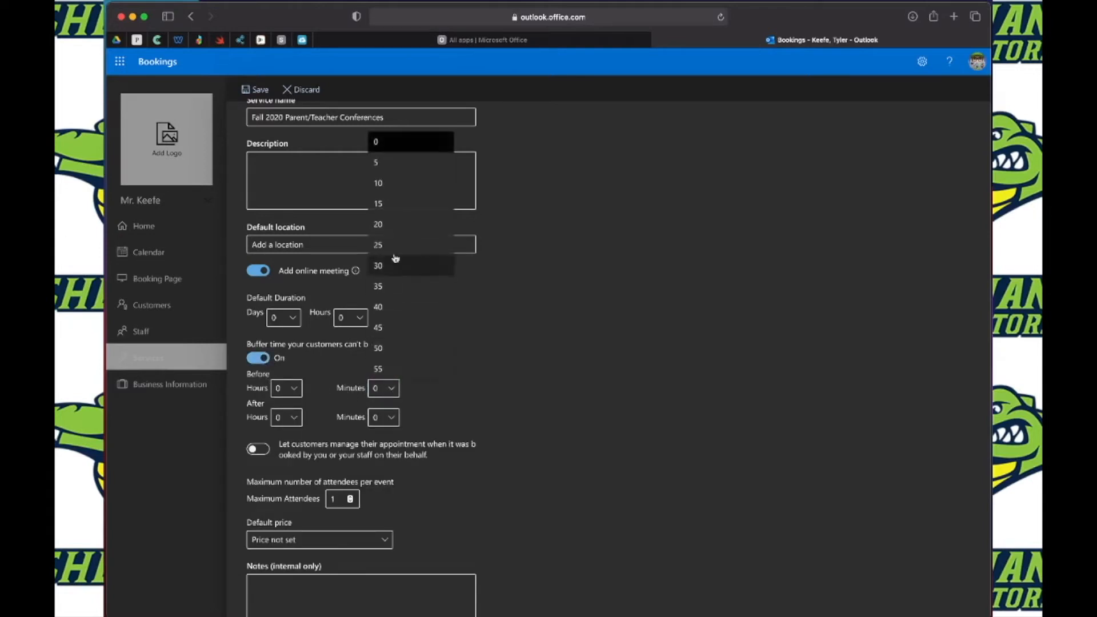
pyautogui.click(398, 163)
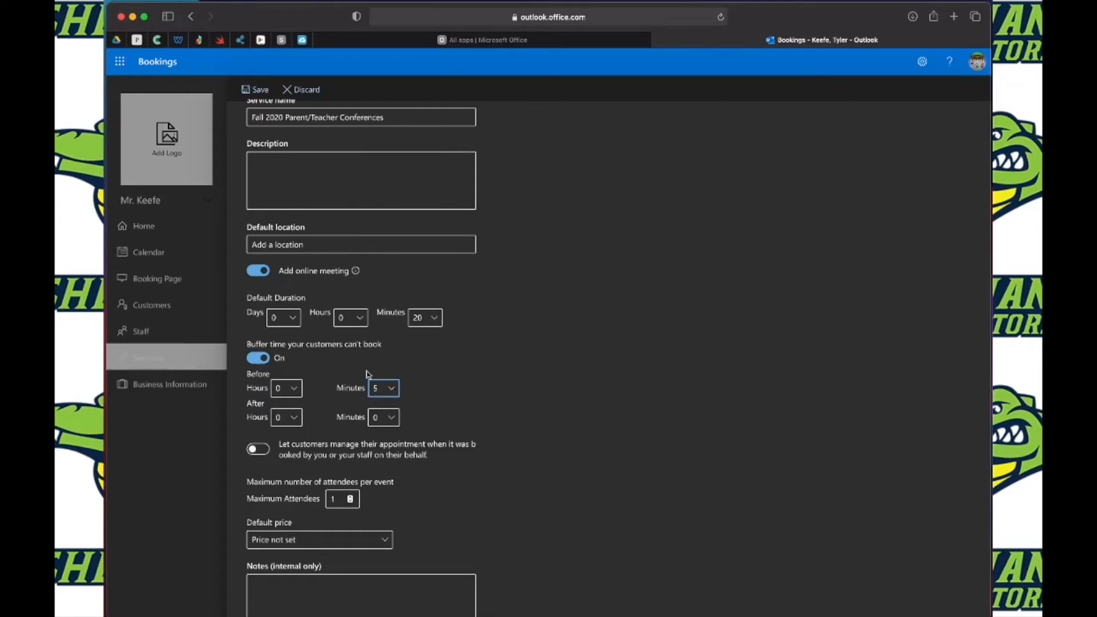
pyautogui.click(392, 417)
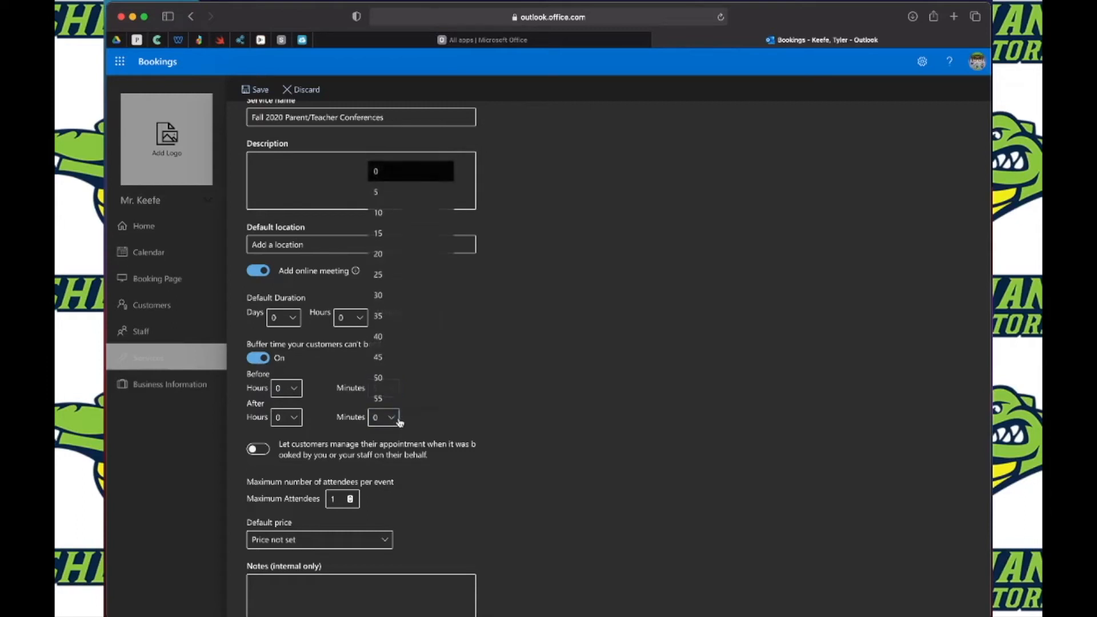
pyautogui.click(417, 193)
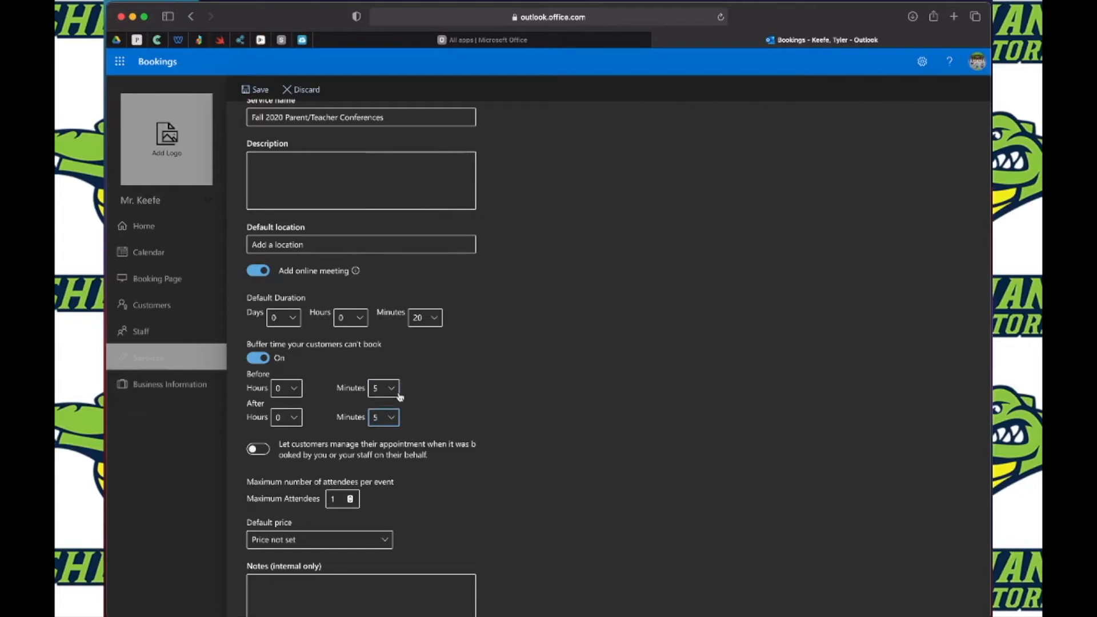
# - Let customers manage appointments booked on their behalf, and enable text message notifications for the customer
pyautogui.scroll(-2, 437, 403)
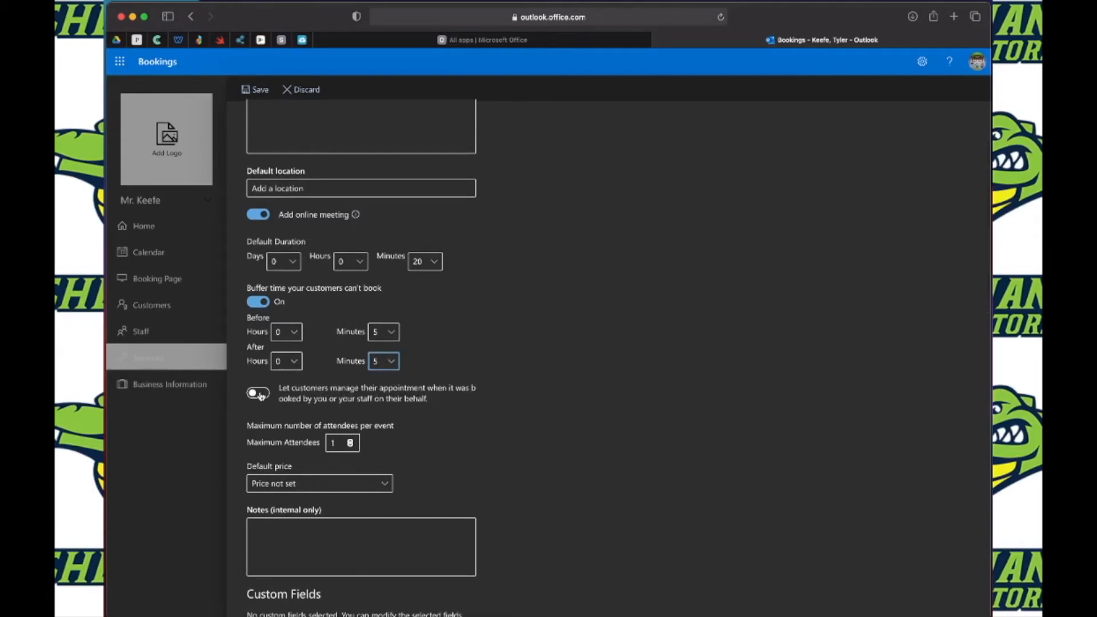
pyautogui.click(260, 395)
pyautogui.scroll(-3, 312, 455)
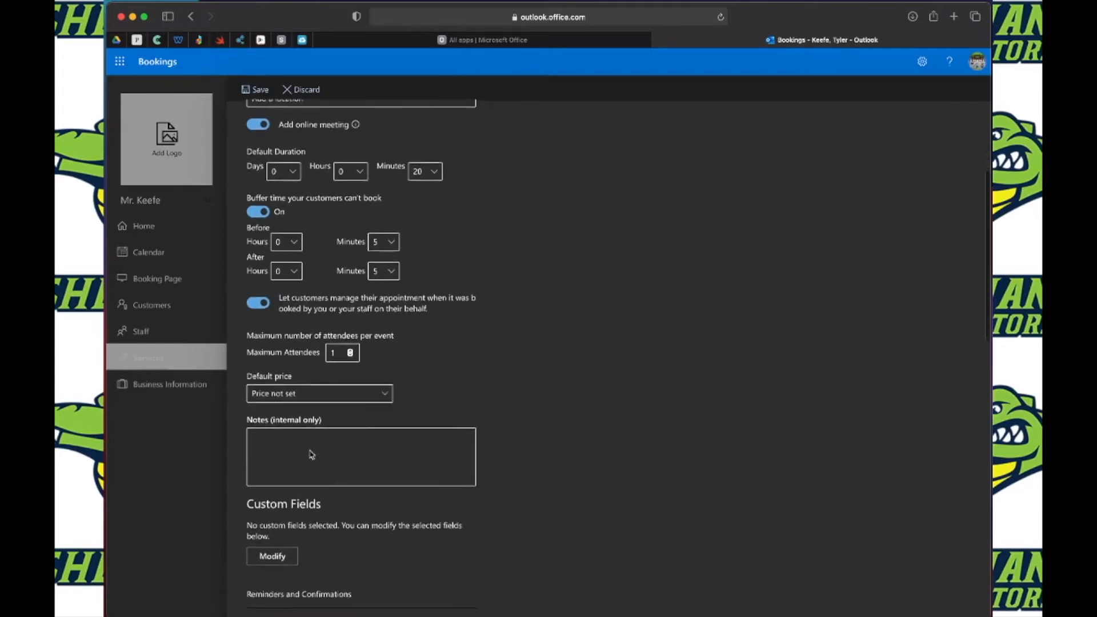
pyautogui.scroll(-3, 309, 451)
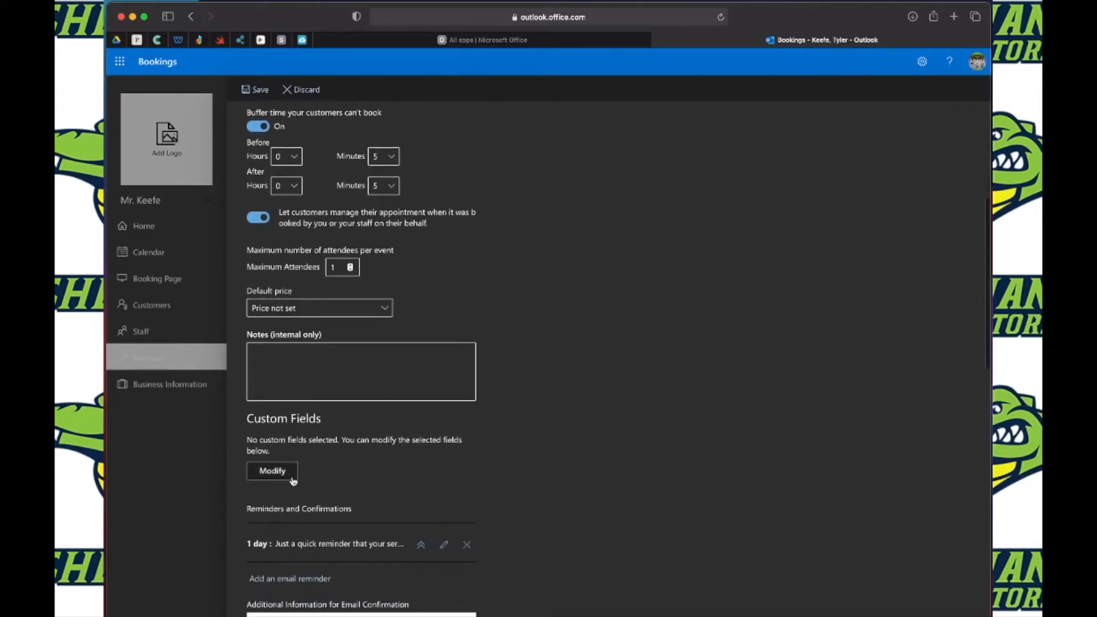
pyautogui.scroll(-4, 342, 467)
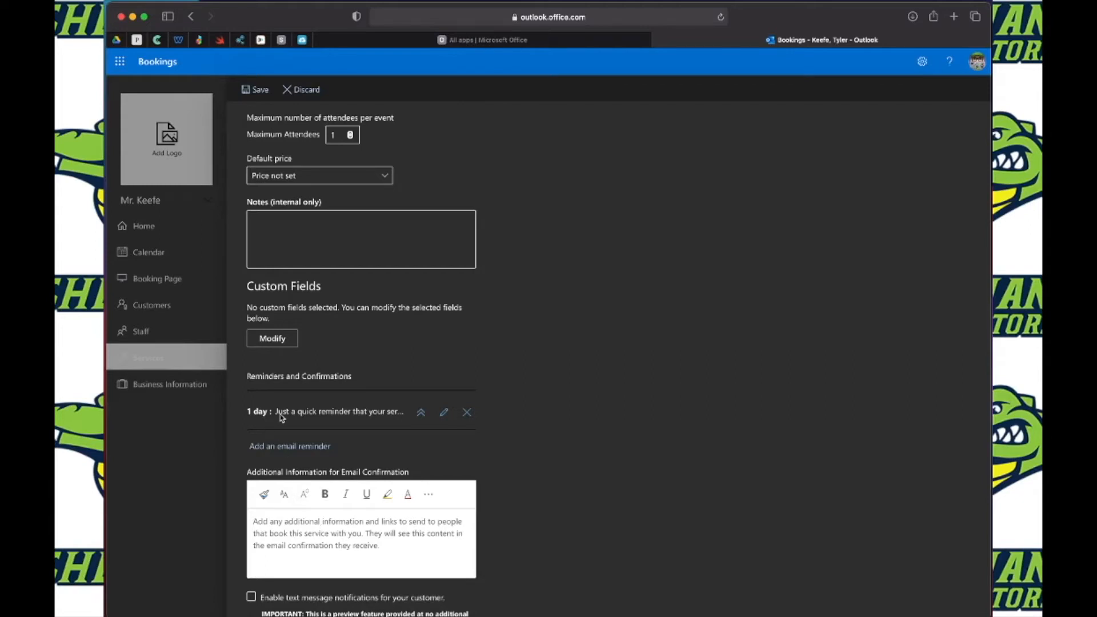
pyautogui.scroll(-5, 281, 417)
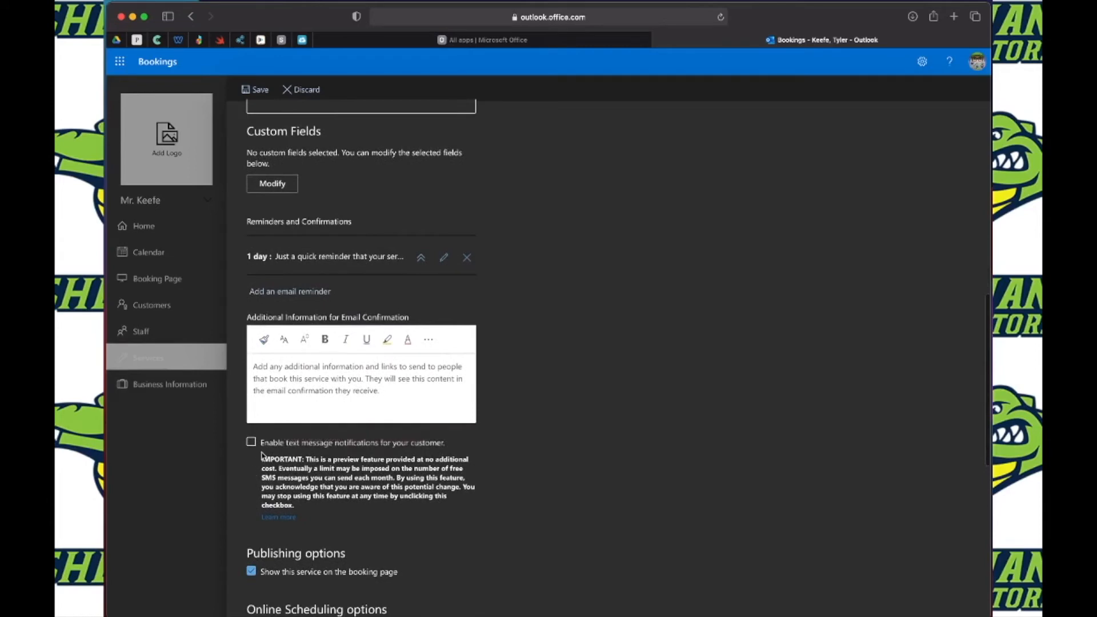
pyautogui.click(253, 445)
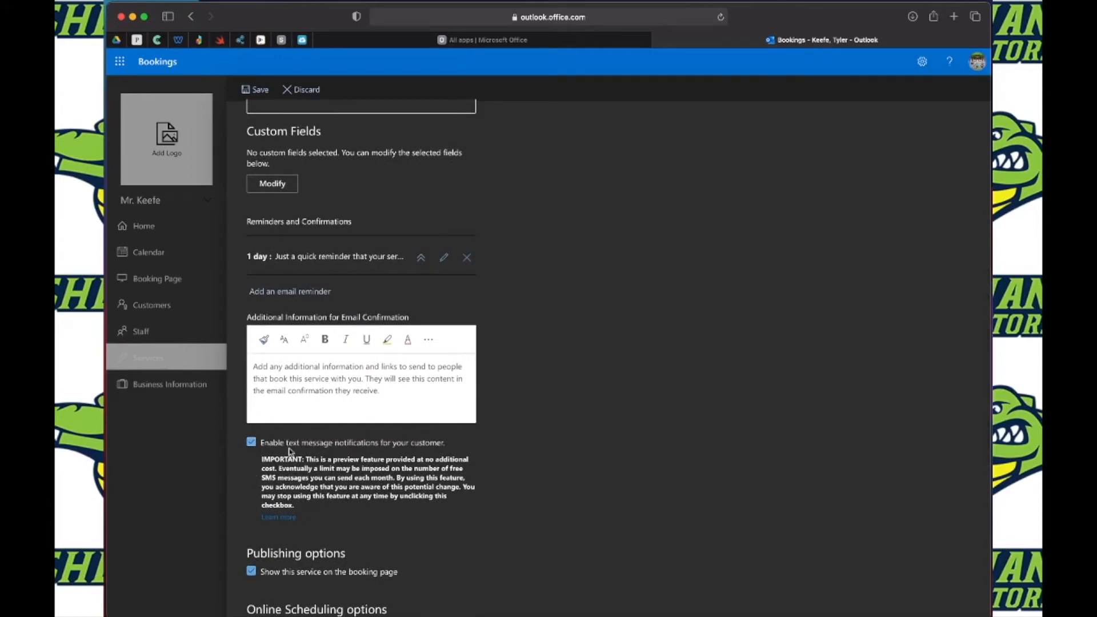
# - Stop using the default scheduling policy for the service and set its maximum lead time to 30 days
pyautogui.scroll(-4, 289, 449)
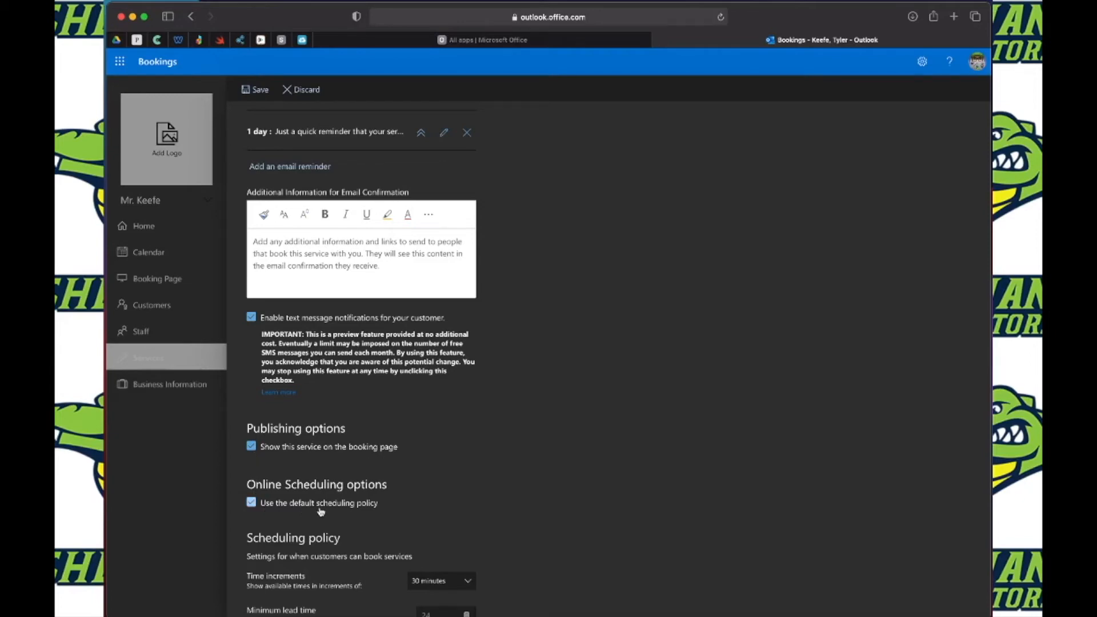
pyautogui.scroll(-3, 321, 512)
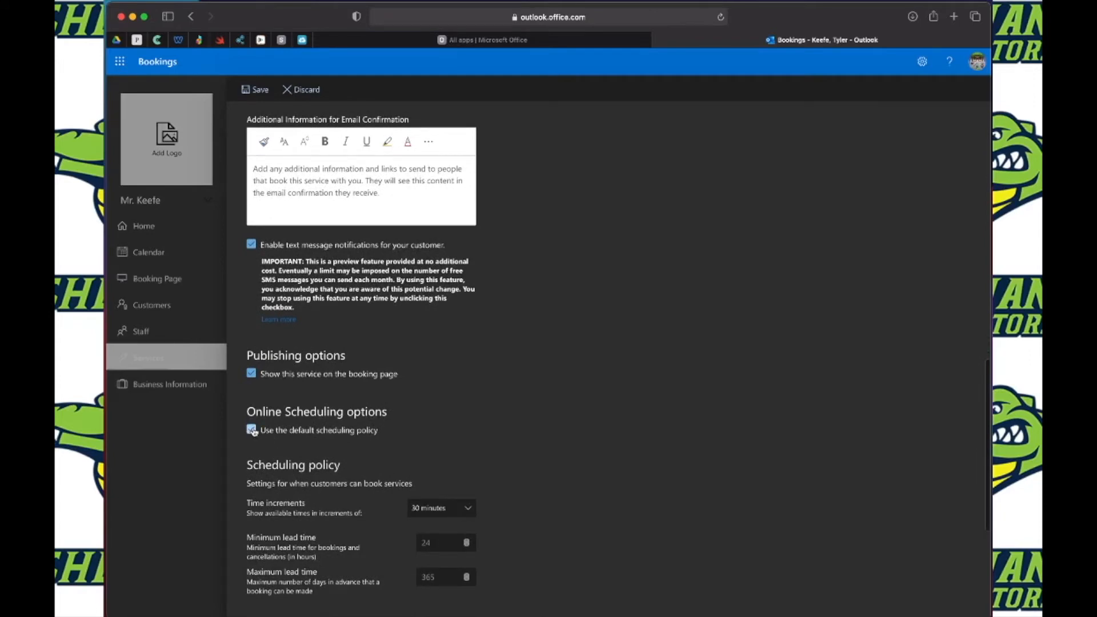
pyautogui.click(252, 431)
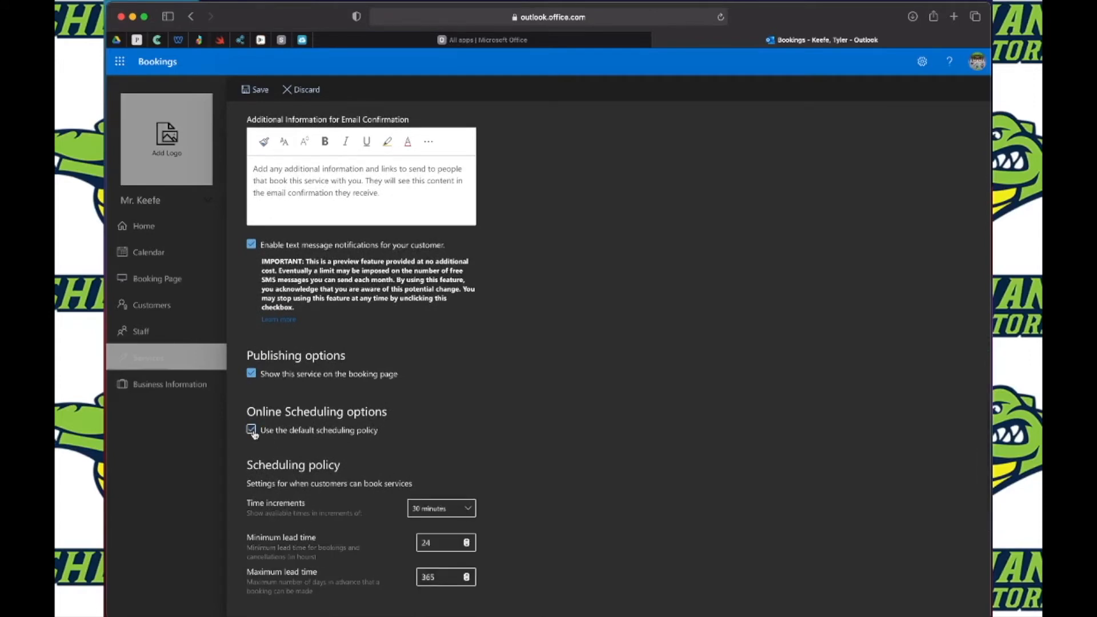
pyautogui.scroll(-3, 323, 468)
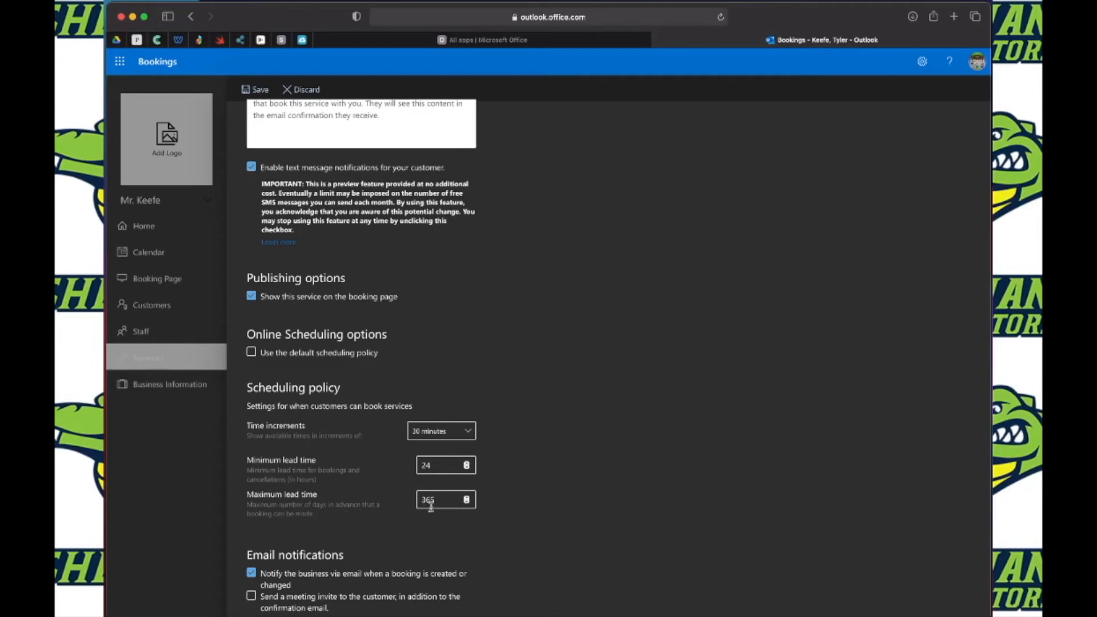
pyautogui.click(449, 501)
pyautogui.write('10')
pyautogui.press('BackSpace')
pyautogui.write('20')
pyautogui.press('BackSpace')
pyautogui.press('BackSpace')
pyautogui.press('BackSpace')
pyautogui.write('30')
# - Enable sending a meeting invite to the customer, and disallow customers from choosing a specific person for the booking
pyautogui.scroll(-5, 333, 469)
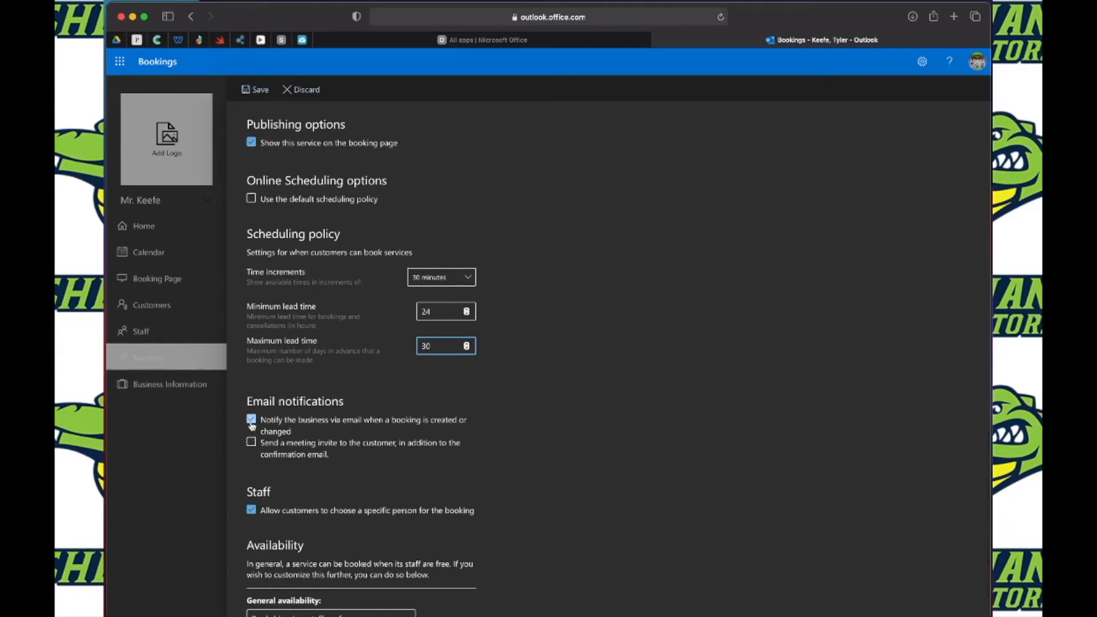
pyautogui.click(252, 443)
pyautogui.click(252, 443)
pyautogui.scroll(-2, 267, 454)
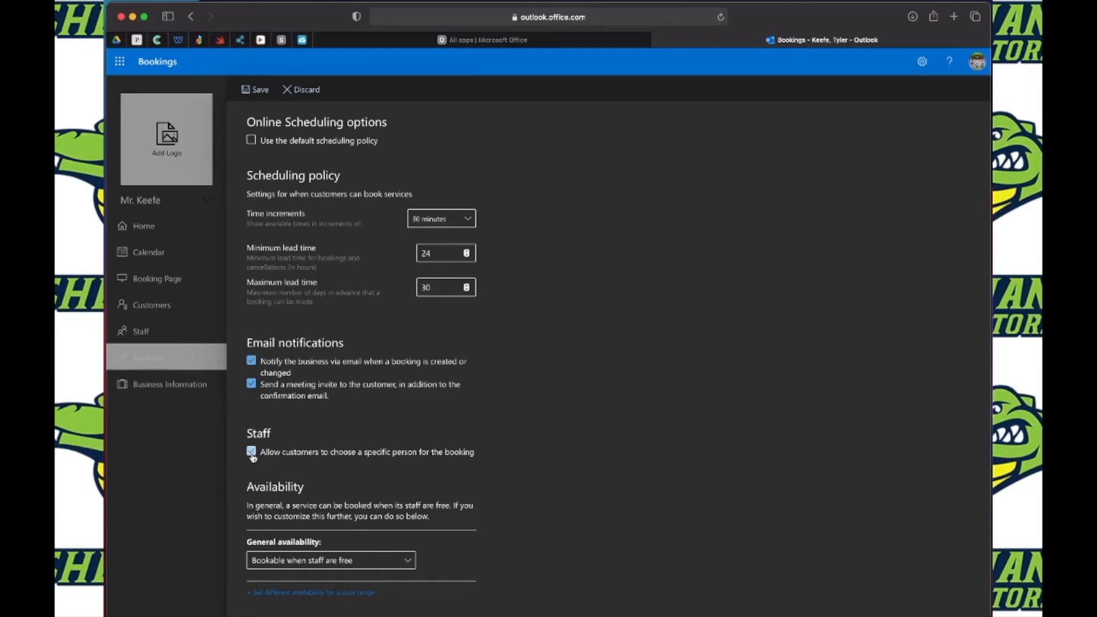
pyautogui.click(251, 452)
# - Set the service's general availability to Not bookable
pyautogui.scroll(1, 252, 457)
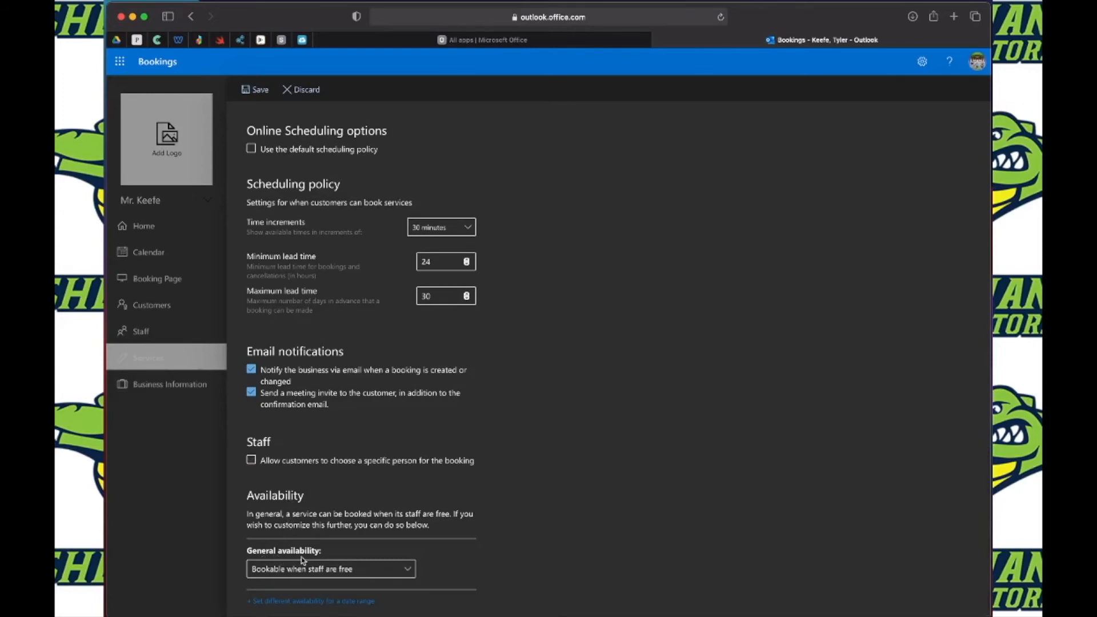
pyautogui.click(334, 574)
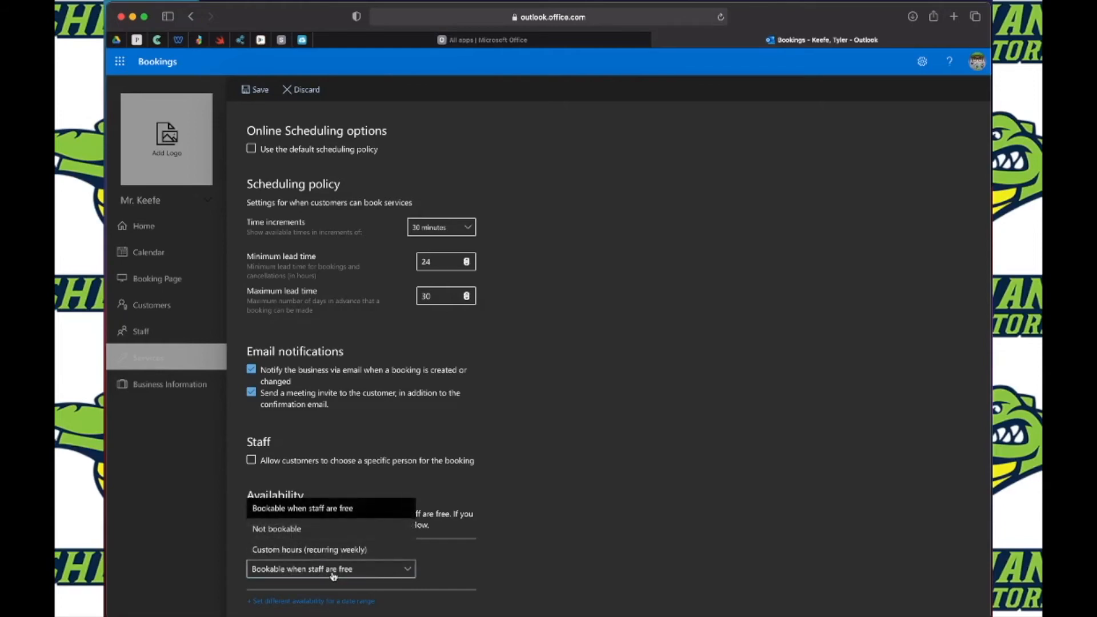
pyautogui.click(338, 535)
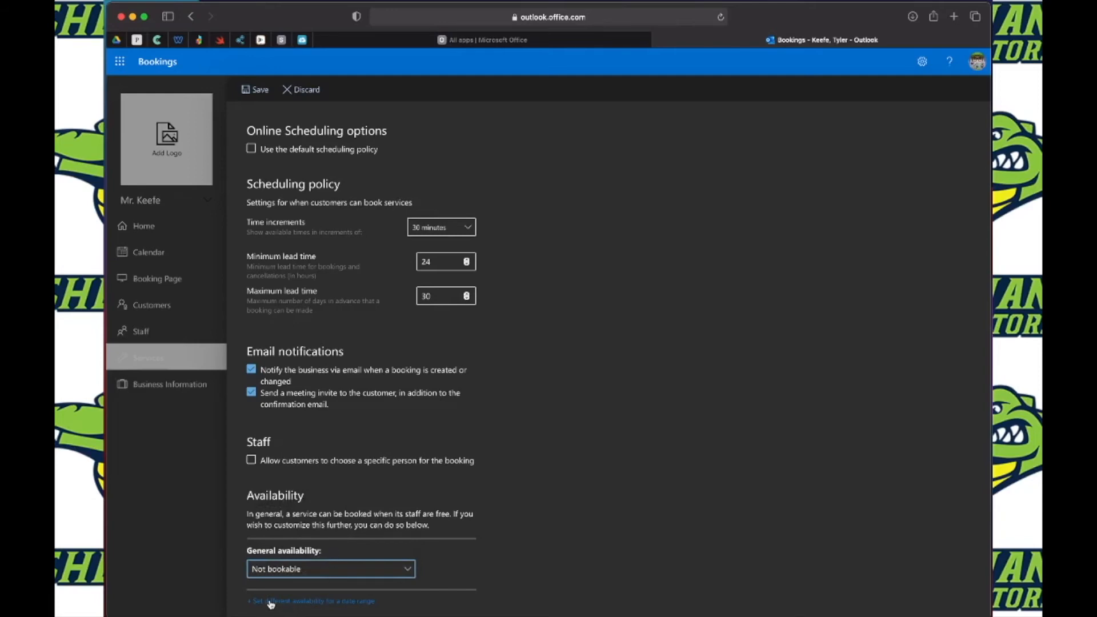
# - Add a different availability for a date range running from 10/21/2020 to 10/23/2020
pyautogui.click(351, 605)
pyautogui.scroll(-2, 352, 606)
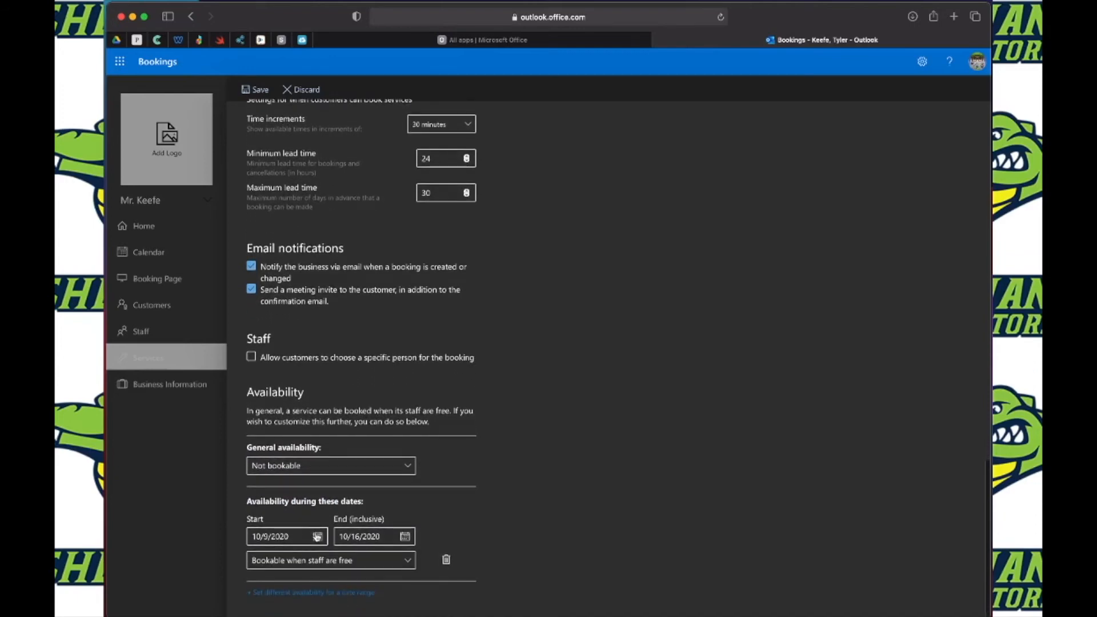
pyautogui.click(318, 537)
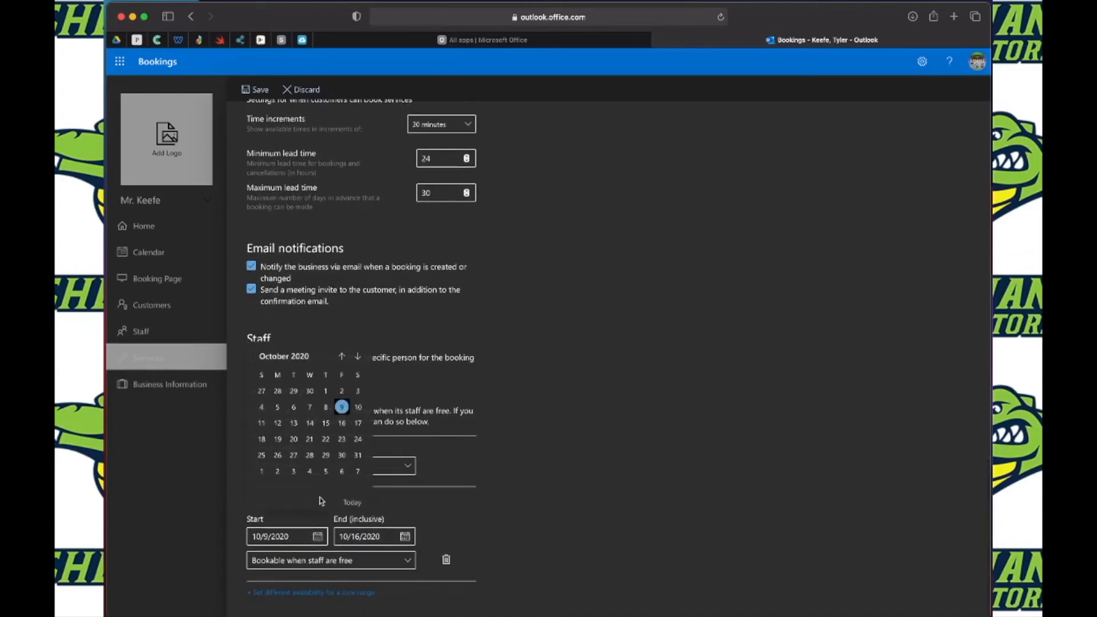
pyautogui.click(310, 439)
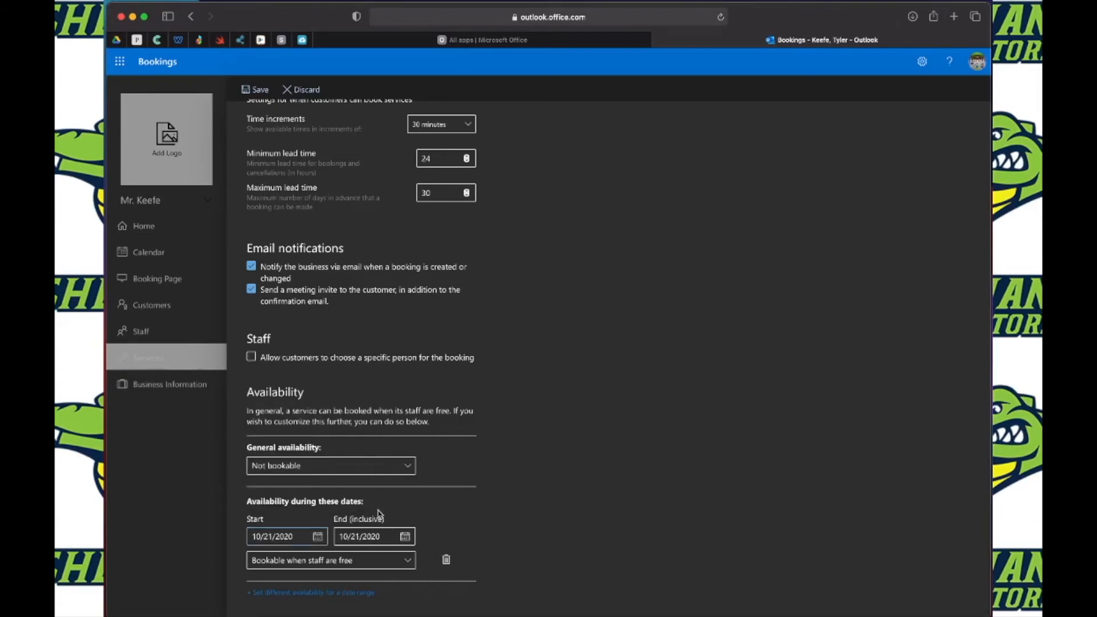
pyautogui.click(405, 537)
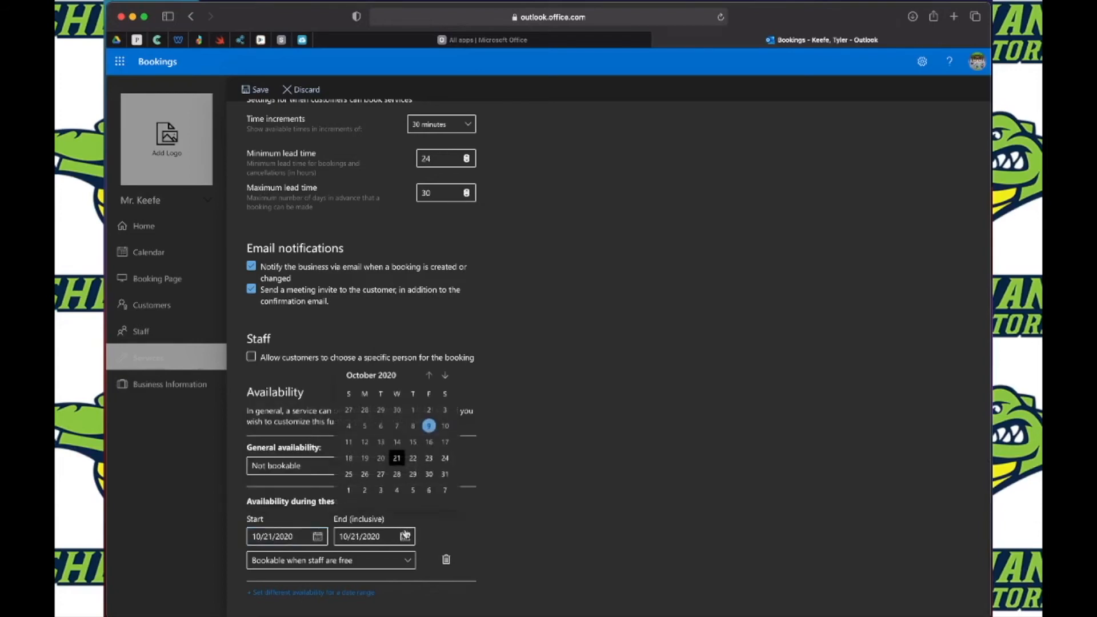
pyautogui.click(430, 458)
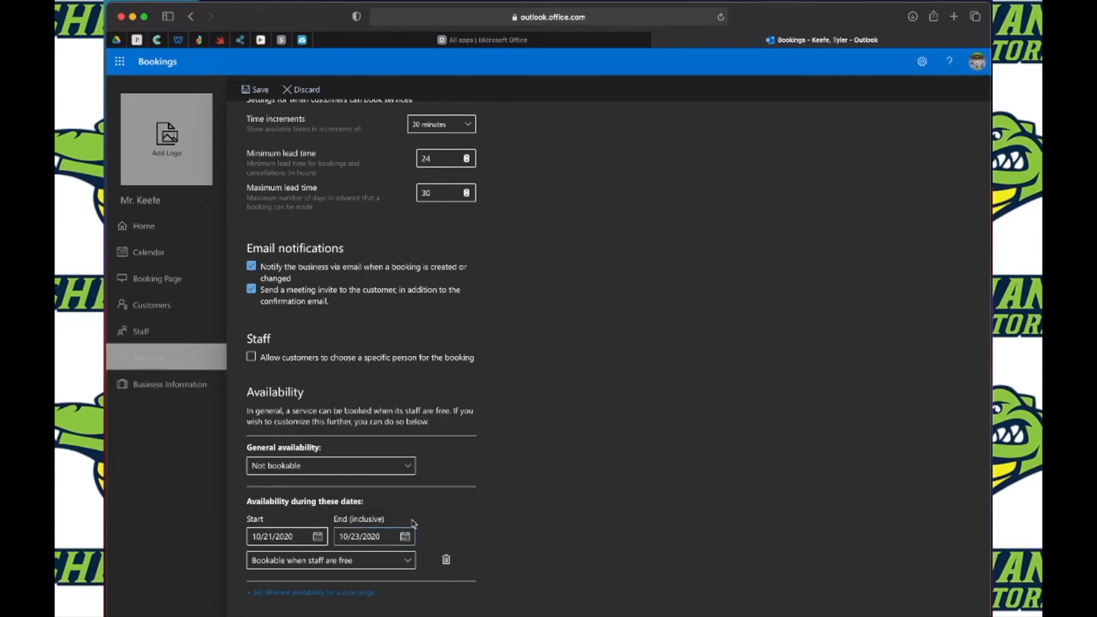
# - Set the availability of the October date range to Custom hours (recurring weekly)
pyautogui.click(391, 561)
pyautogui.click(390, 562)
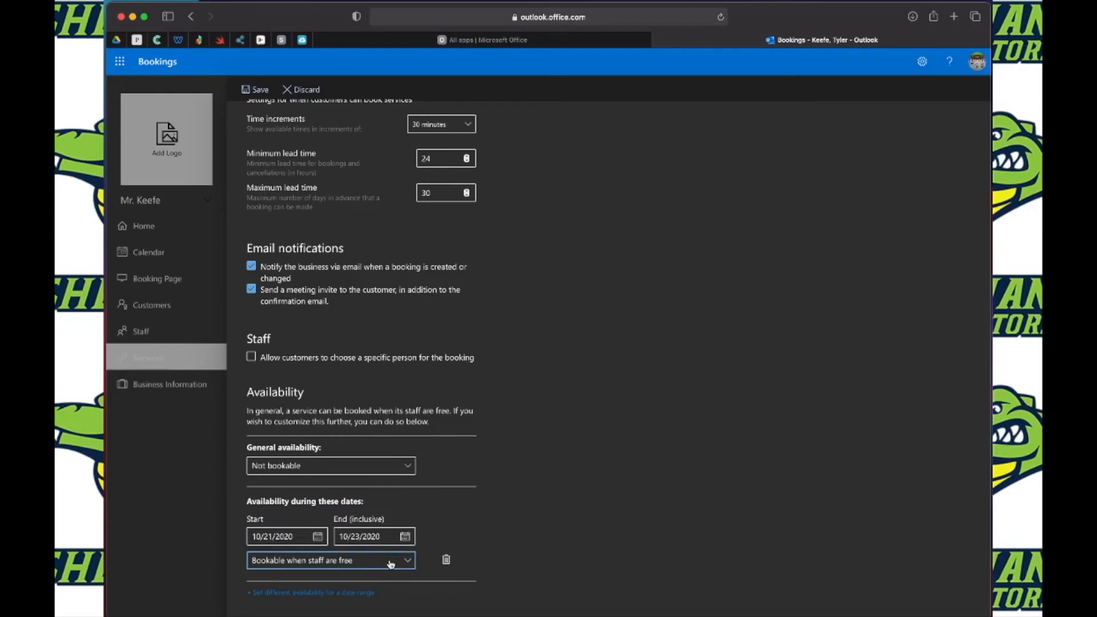
pyautogui.scroll(-1, 391, 563)
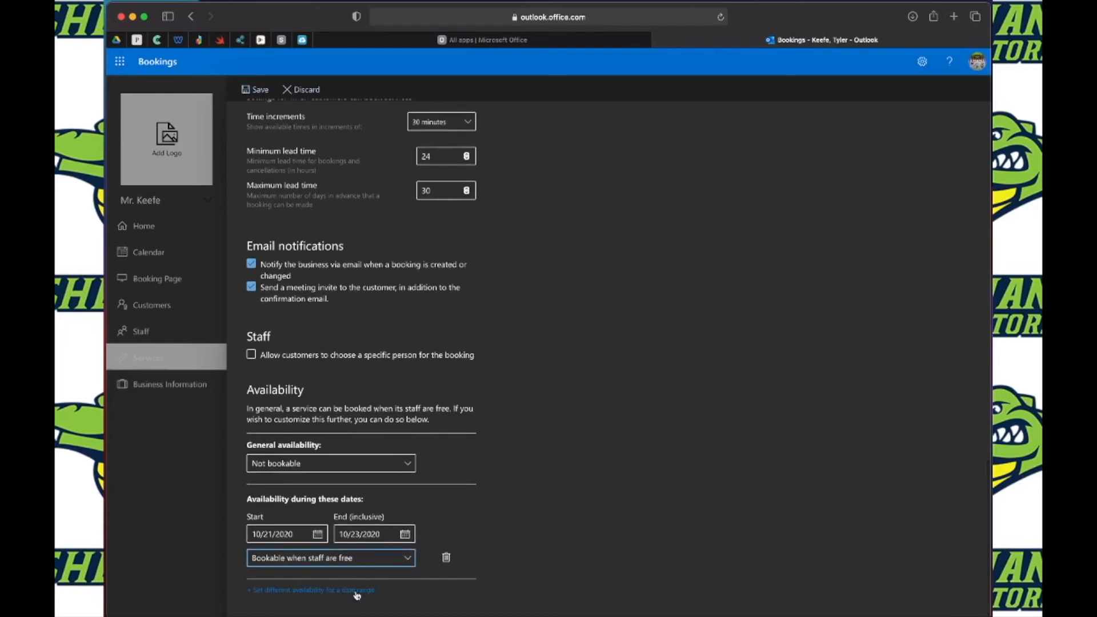
pyautogui.scroll(1, 414, 595)
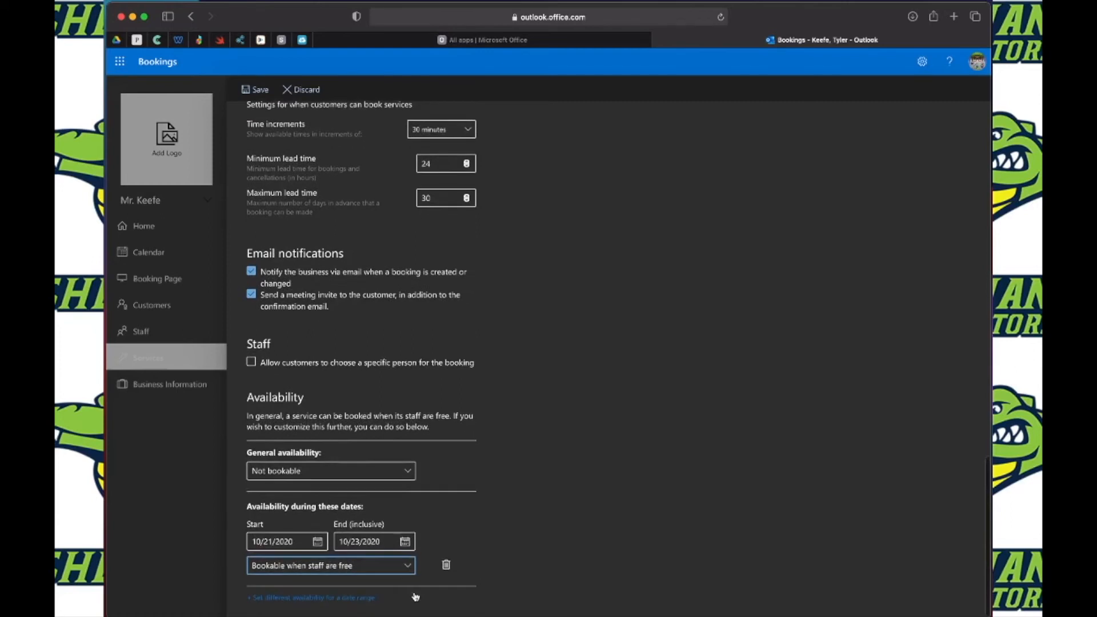
pyautogui.click(382, 570)
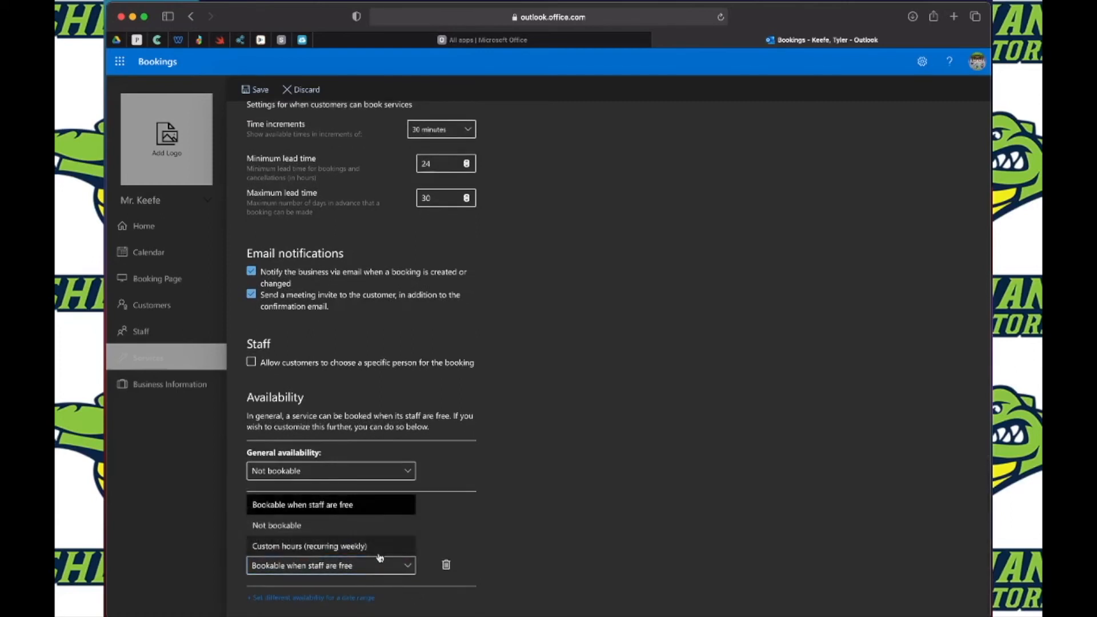
pyautogui.click(381, 551)
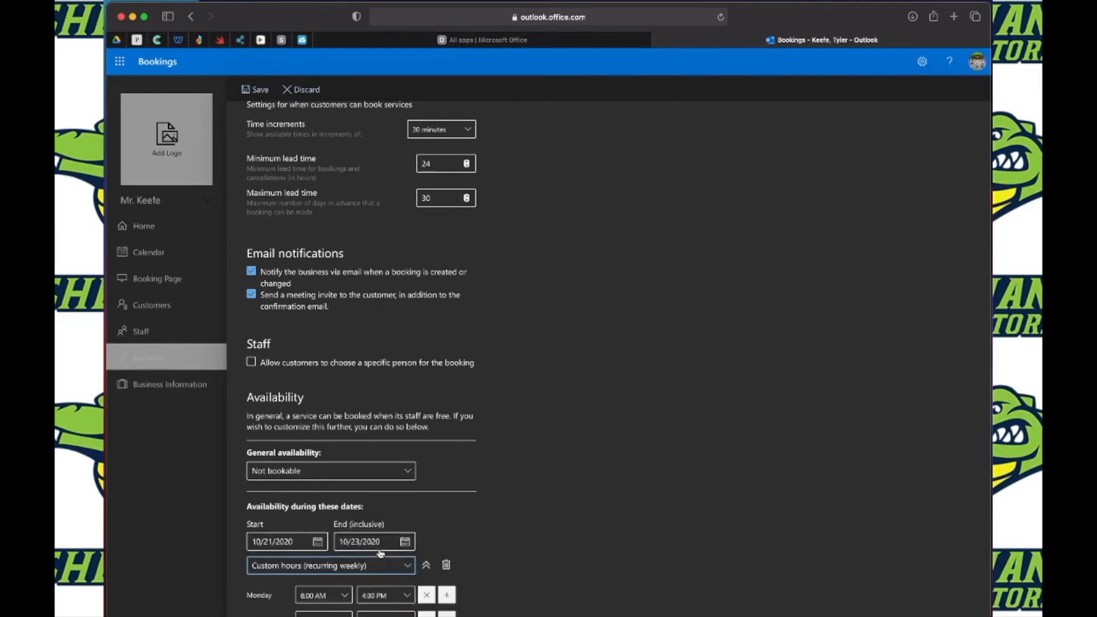
# - Set Wednesday's start time to 1:00 PM in the custom hours of the October date range
pyautogui.scroll(-3, 380, 553)
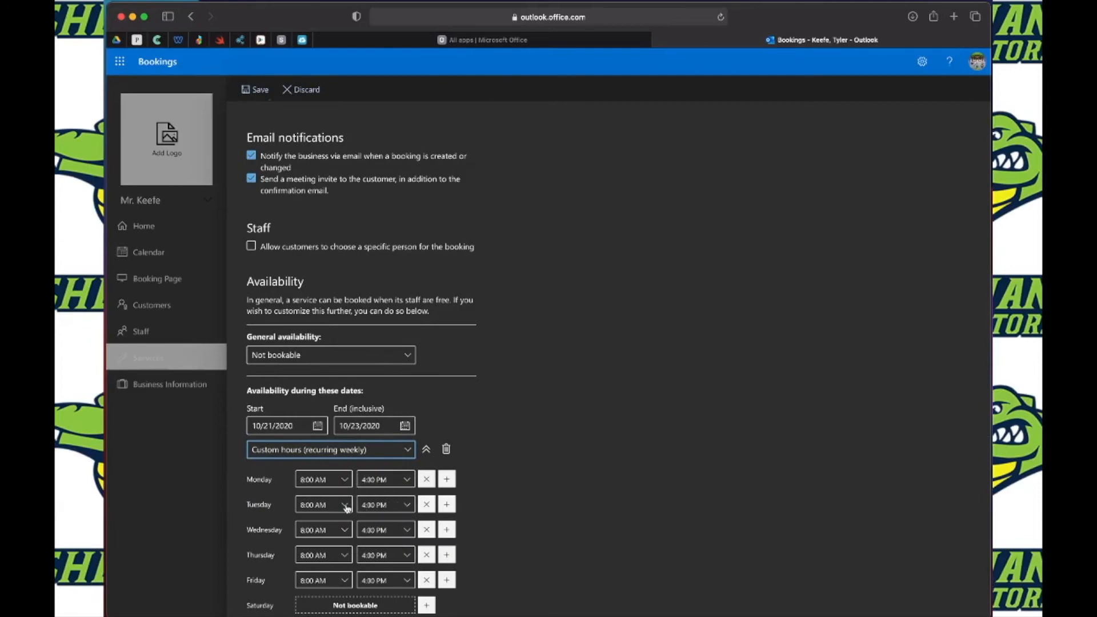
pyautogui.click(345, 530)
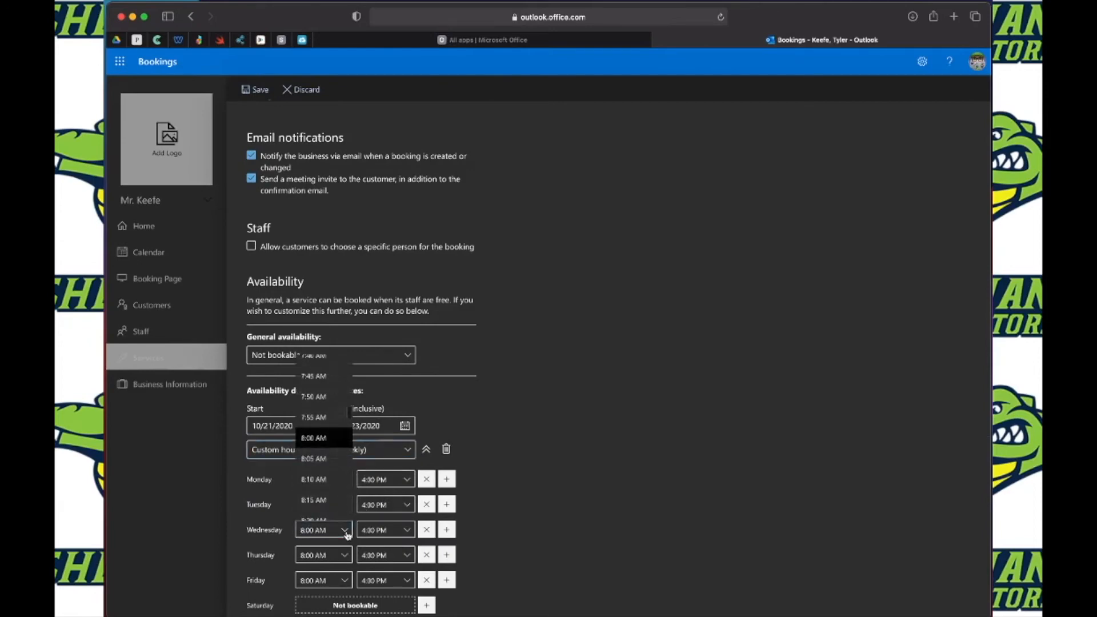
pyautogui.scroll(-10, 335, 482)
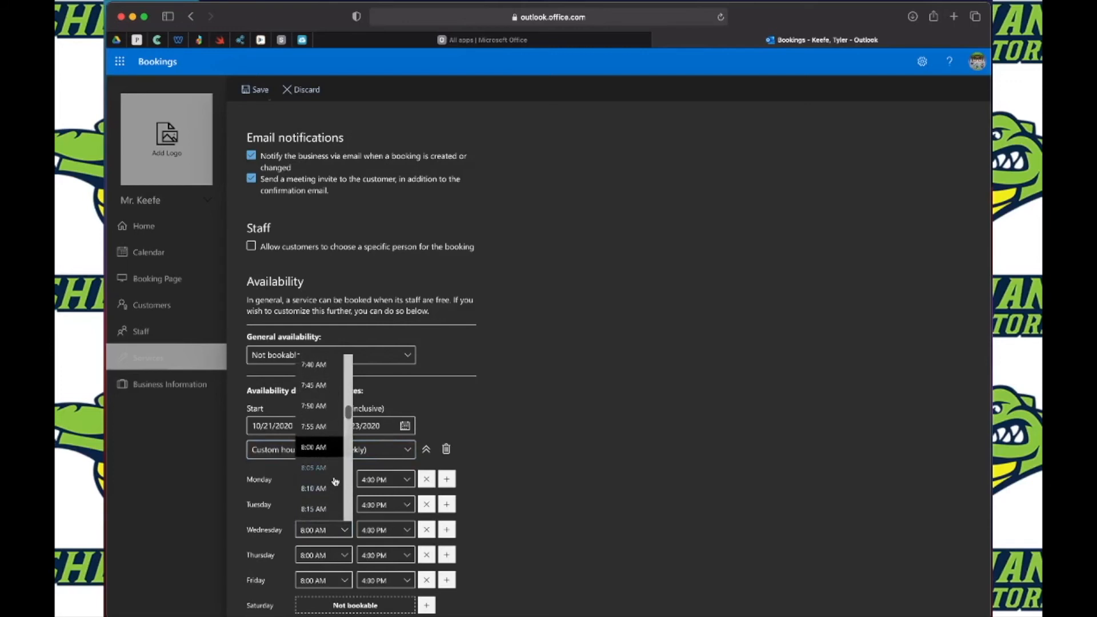
pyautogui.scroll(-10, 336, 481)
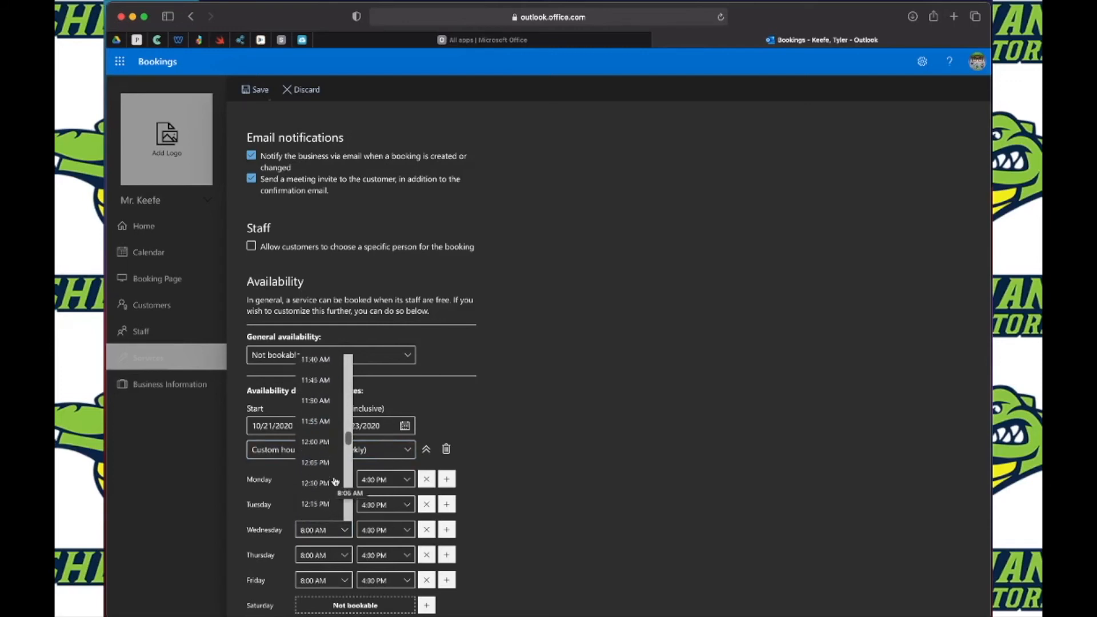
pyautogui.click(324, 465)
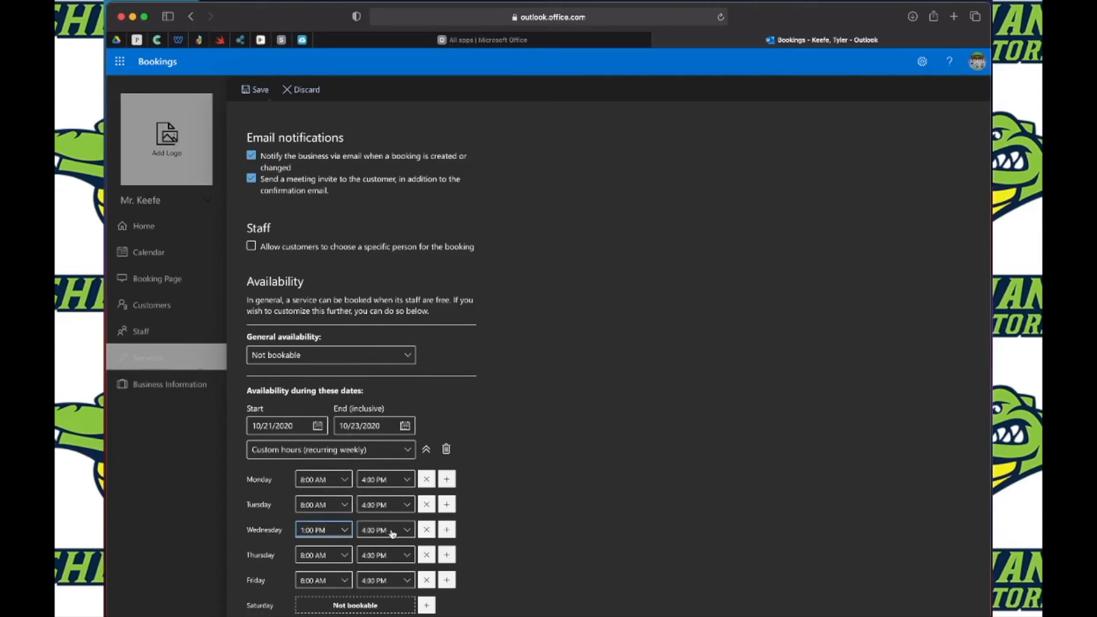
# - Add a second Wednesday time slot running from 5:00 PM to 8:00 PM
pyautogui.click(446, 530)
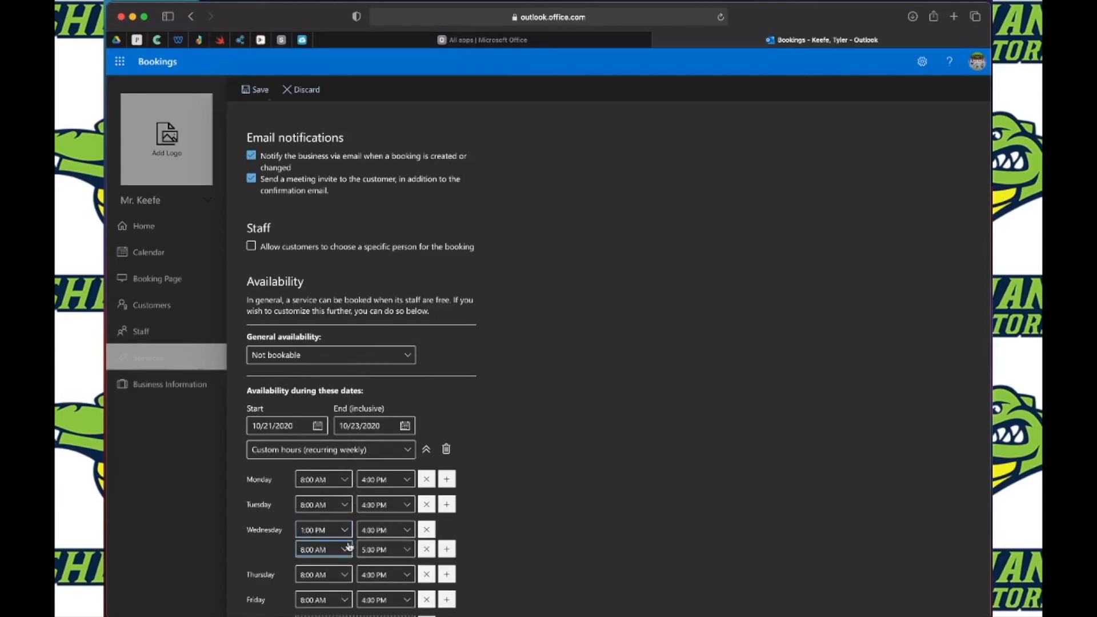
pyautogui.click(343, 551)
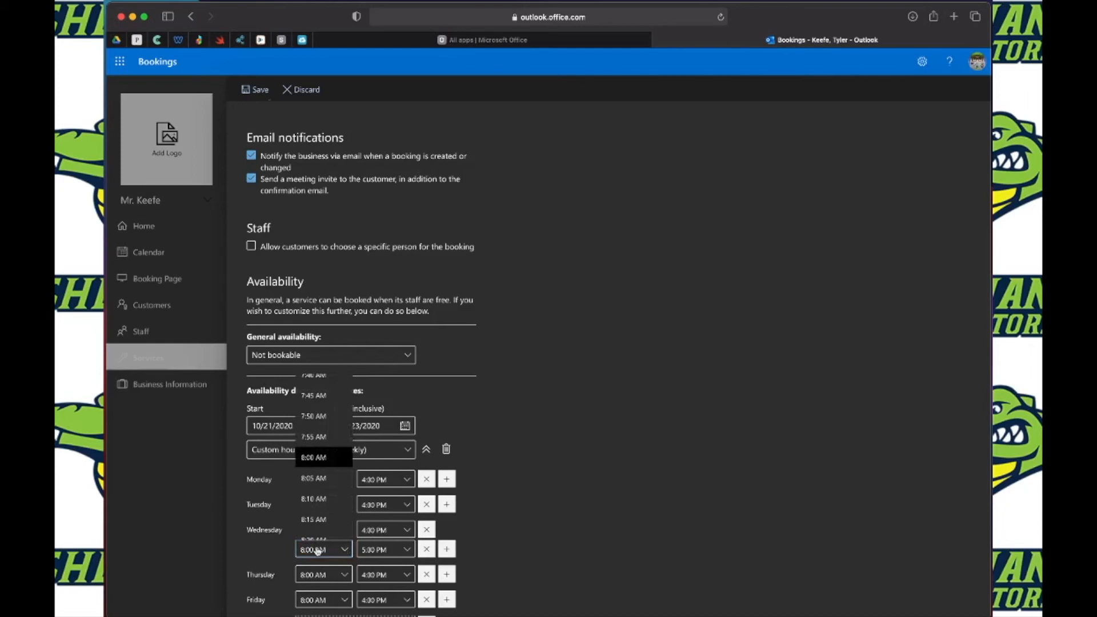
pyautogui.scroll(-20, 326, 483)
pyautogui.scroll(-12, 327, 483)
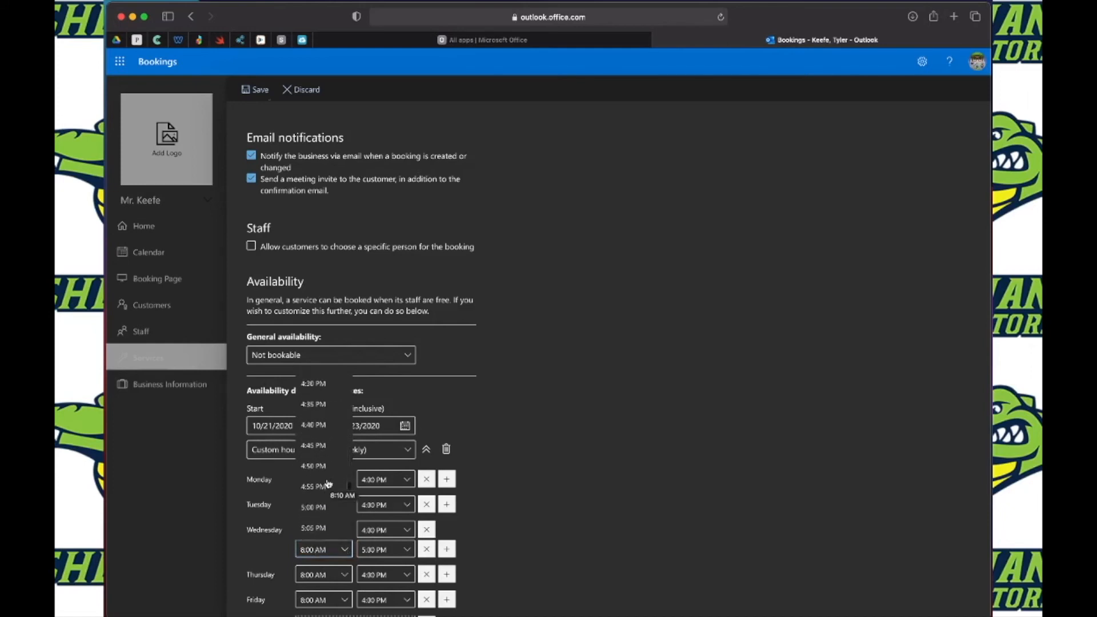
pyautogui.click(325, 482)
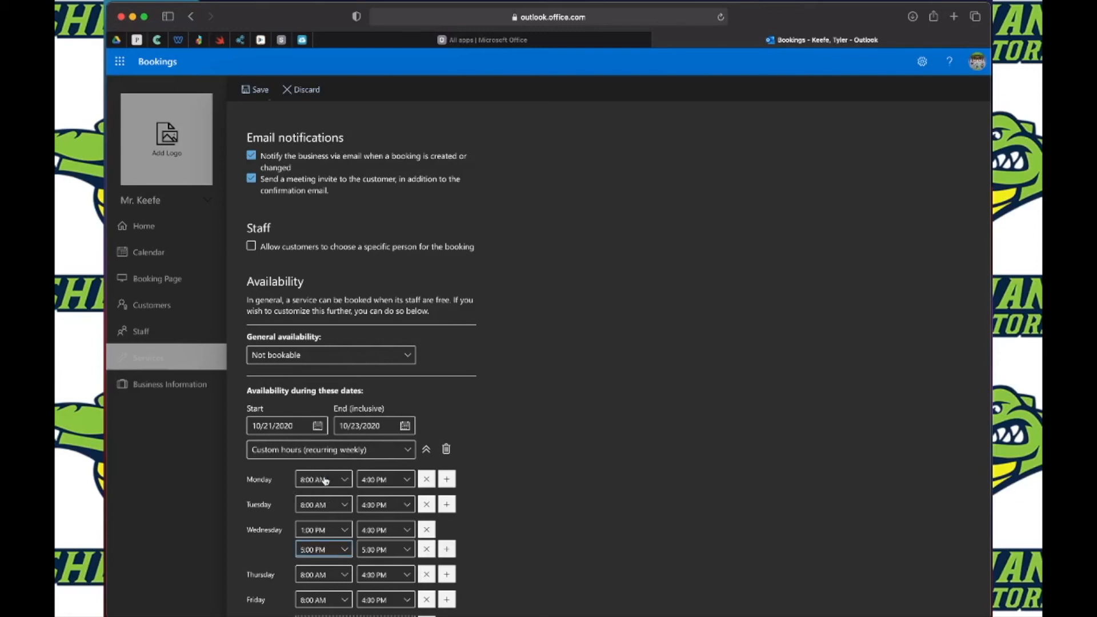
pyautogui.click(401, 552)
pyautogui.scroll(-13, 396, 526)
pyautogui.scroll(2, 396, 515)
pyautogui.click(383, 380)
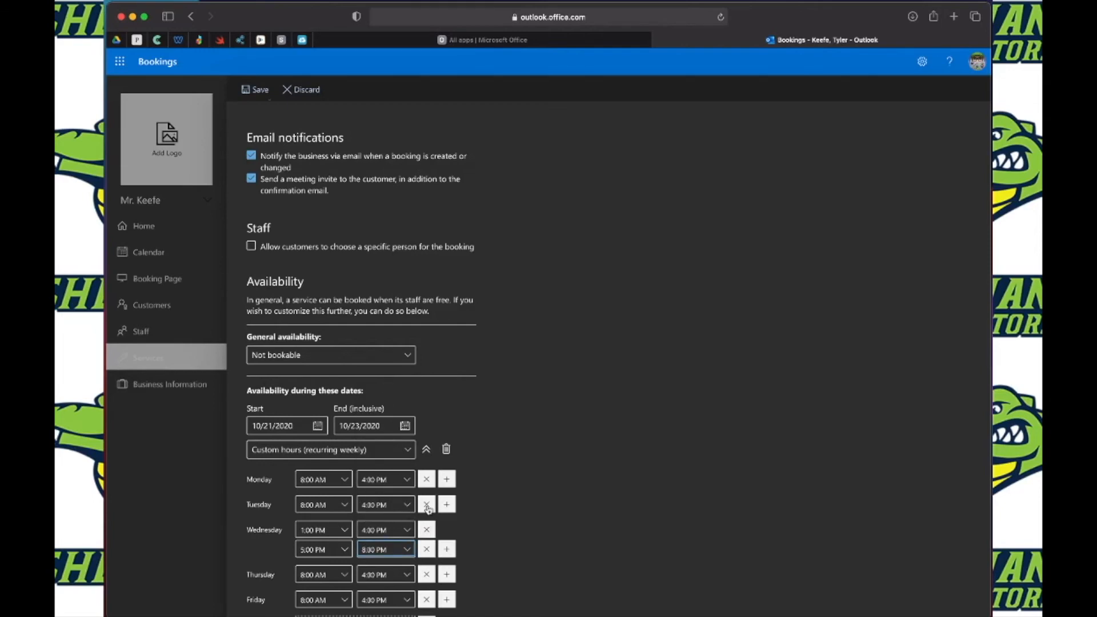
# - Remove the Tuesday and Monday hours so both days are not bookable
pyautogui.click(427, 506)
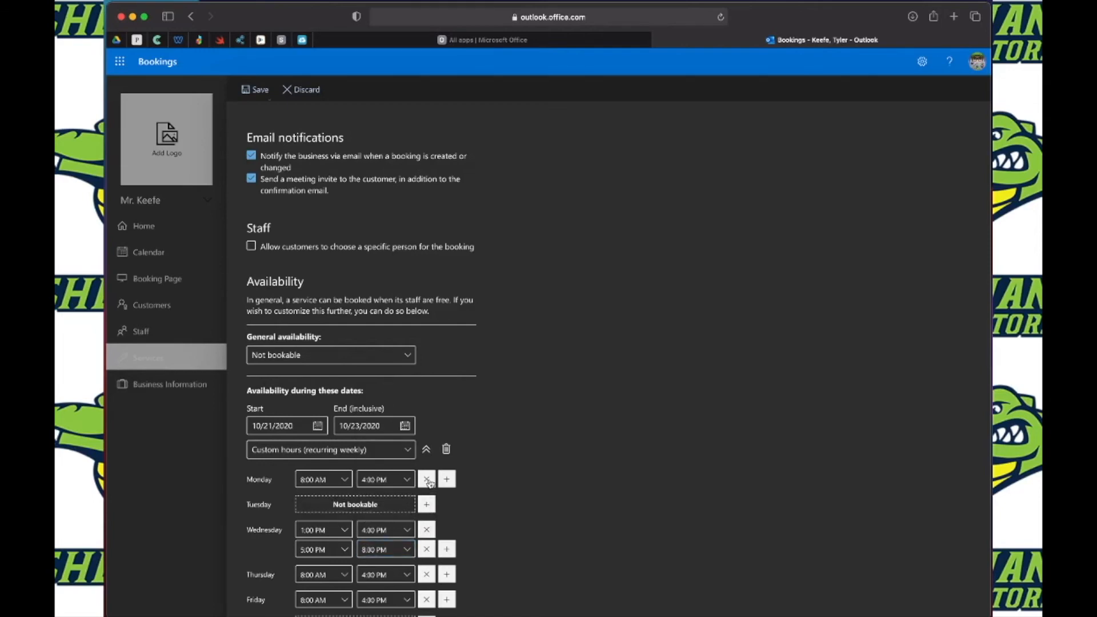
pyautogui.click(428, 481)
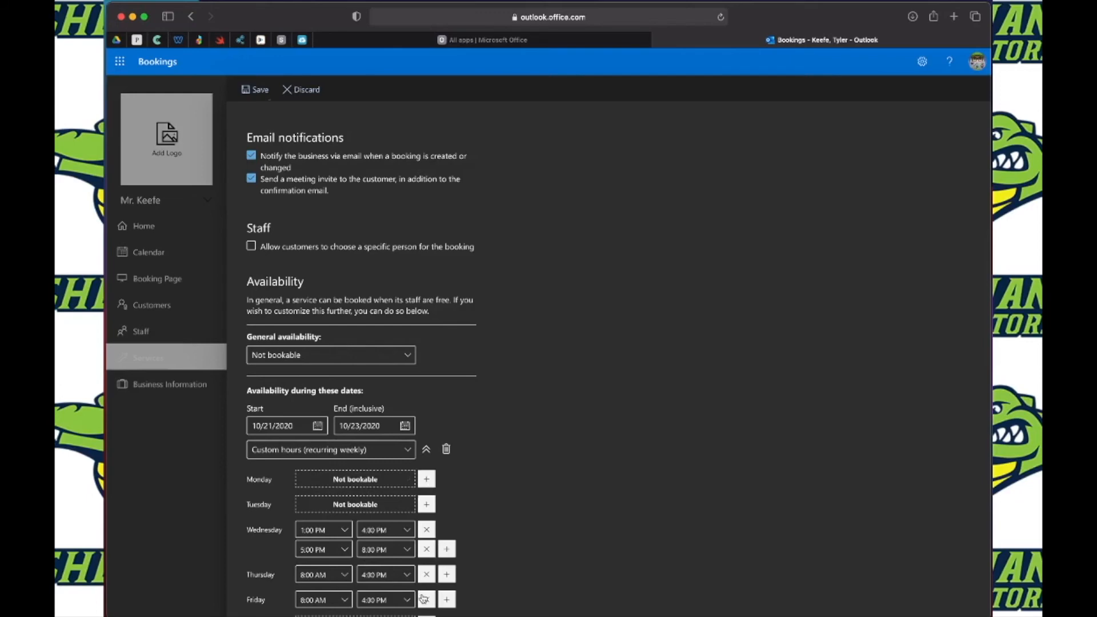
pyautogui.scroll(-3, 403, 577)
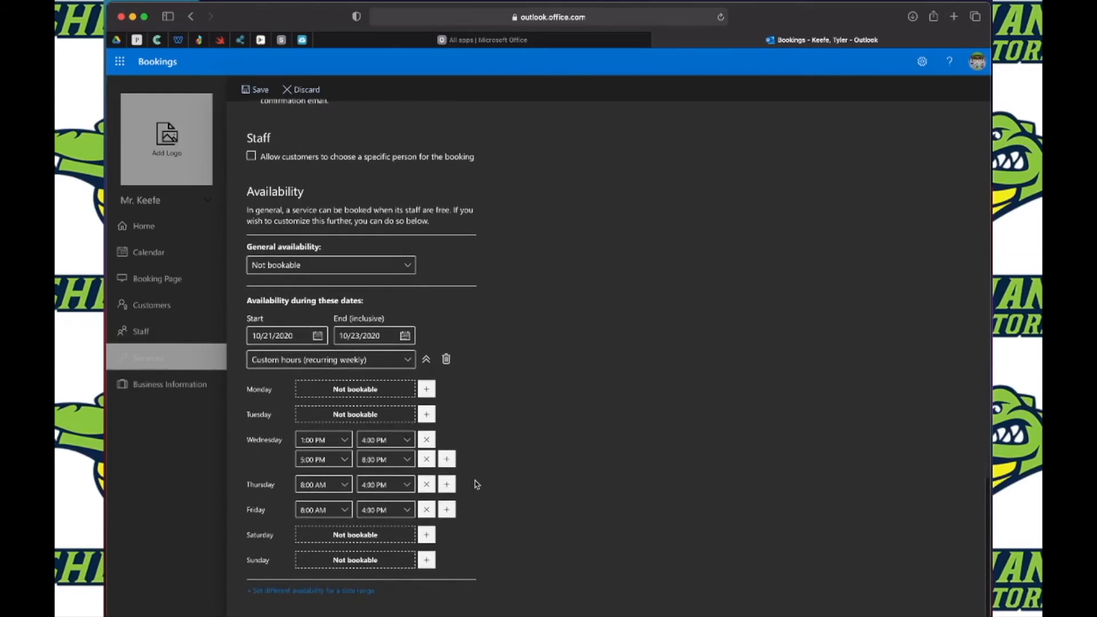
# - Save the conference service and delete the Initial consult service from the services list
pyautogui.click(257, 91)
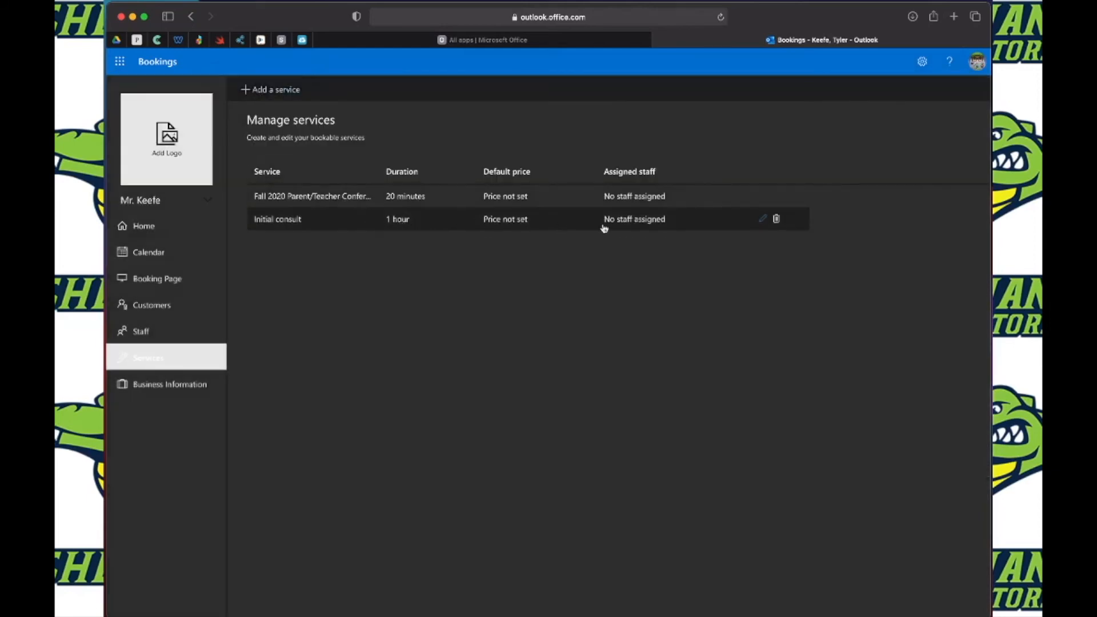
pyautogui.click(776, 221)
pyautogui.click(547, 335)
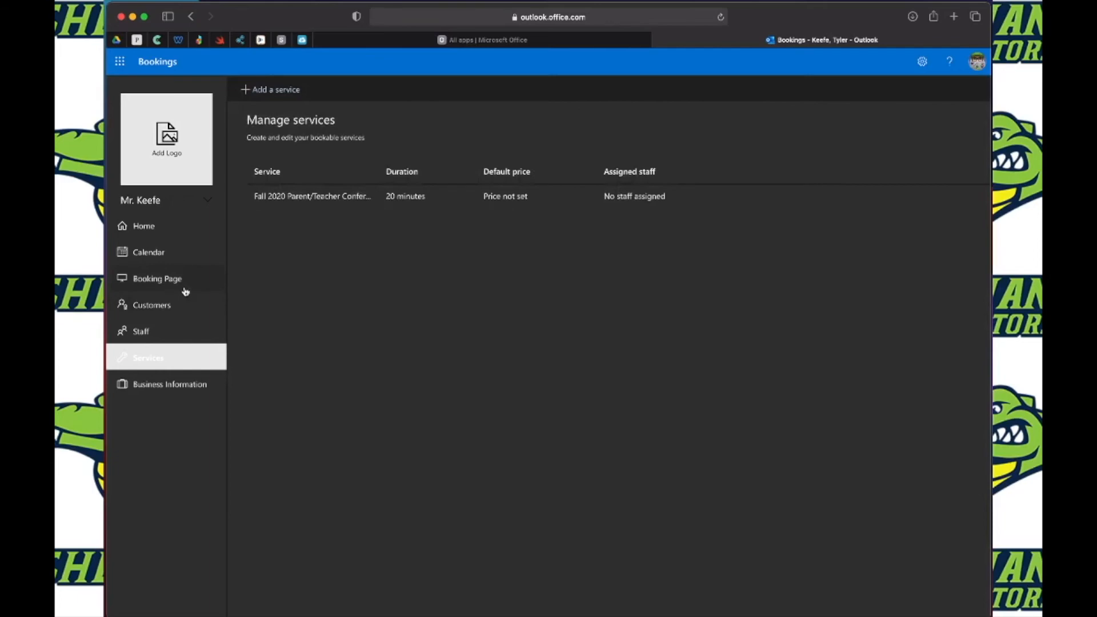
# - On the booking page settings, enable sending a meeting invite to the customer in addition to the confirmation email
pyautogui.click(160, 279)
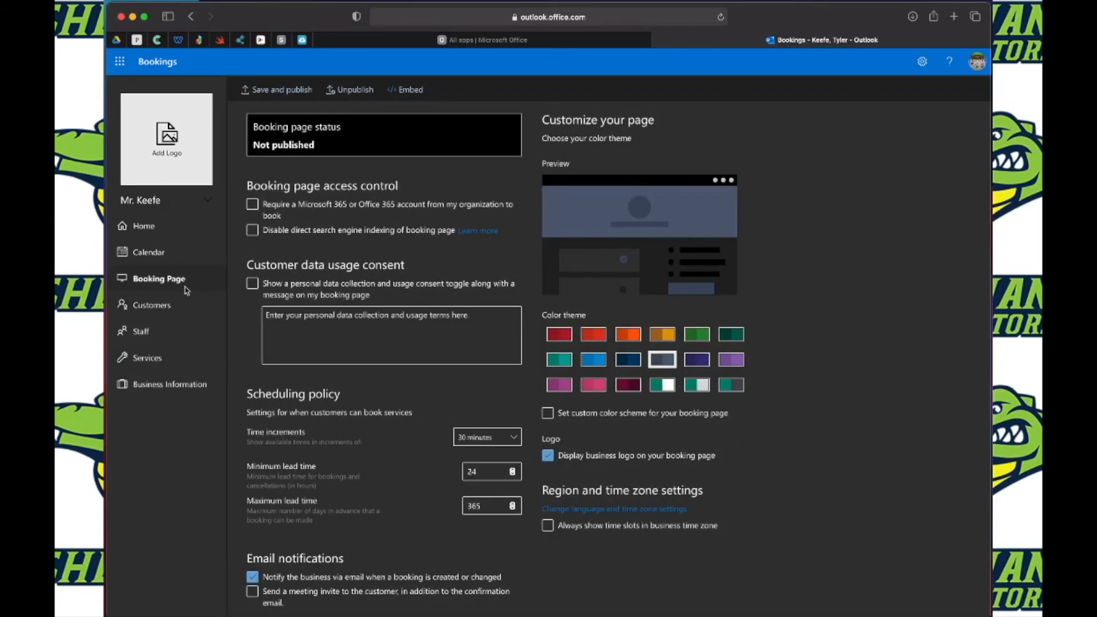
pyautogui.click(290, 283)
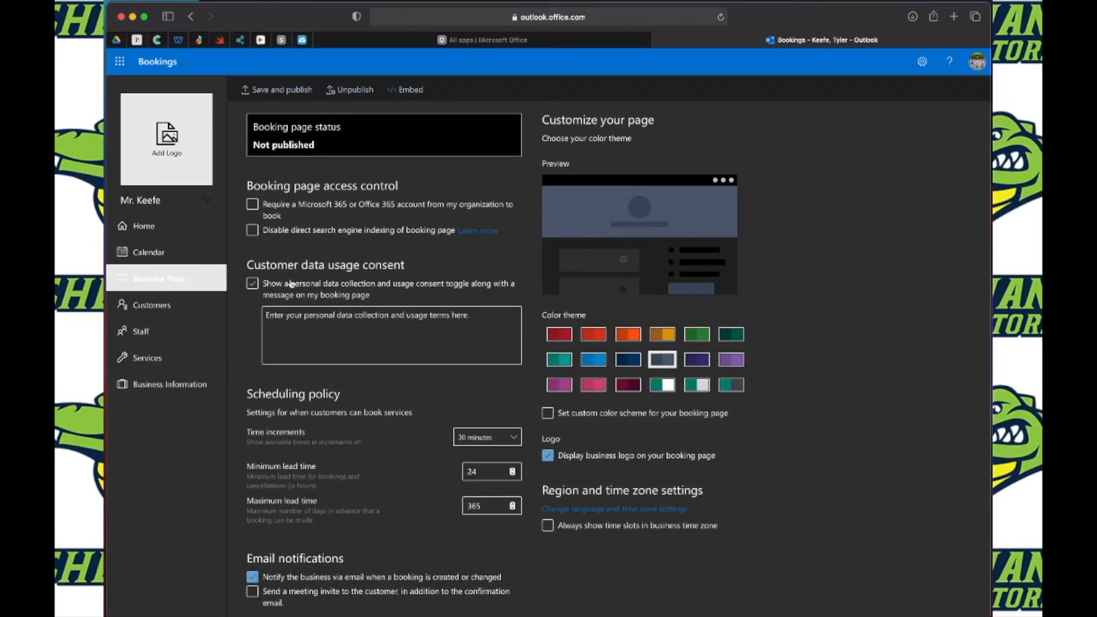
pyautogui.click(324, 295)
pyautogui.scroll(-1, 323, 296)
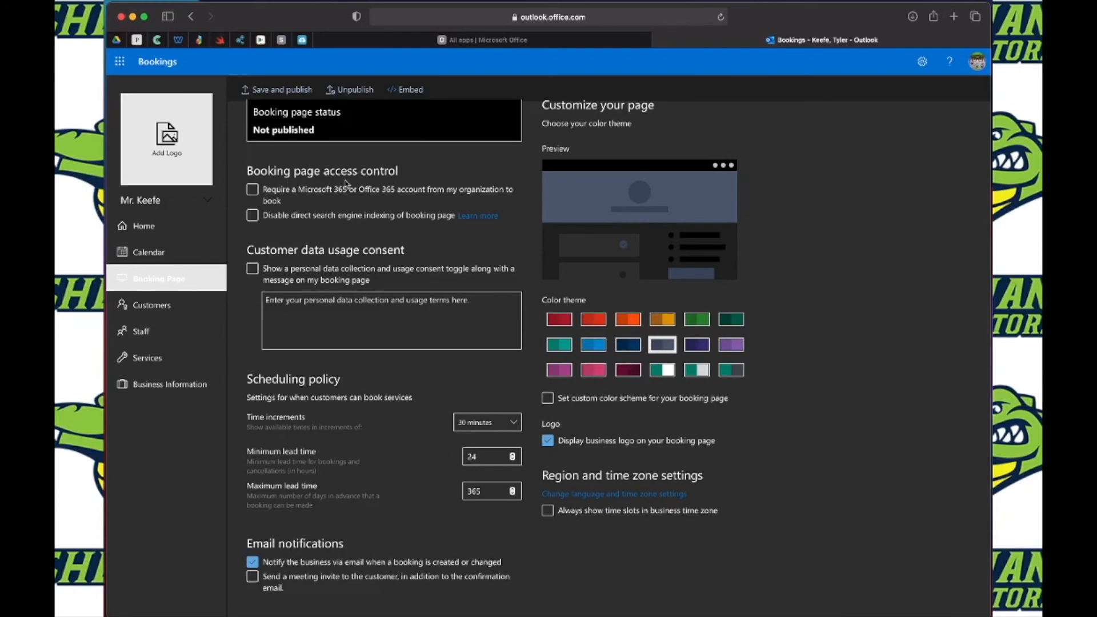
pyautogui.click(258, 205)
pyautogui.scroll(-1, 284, 201)
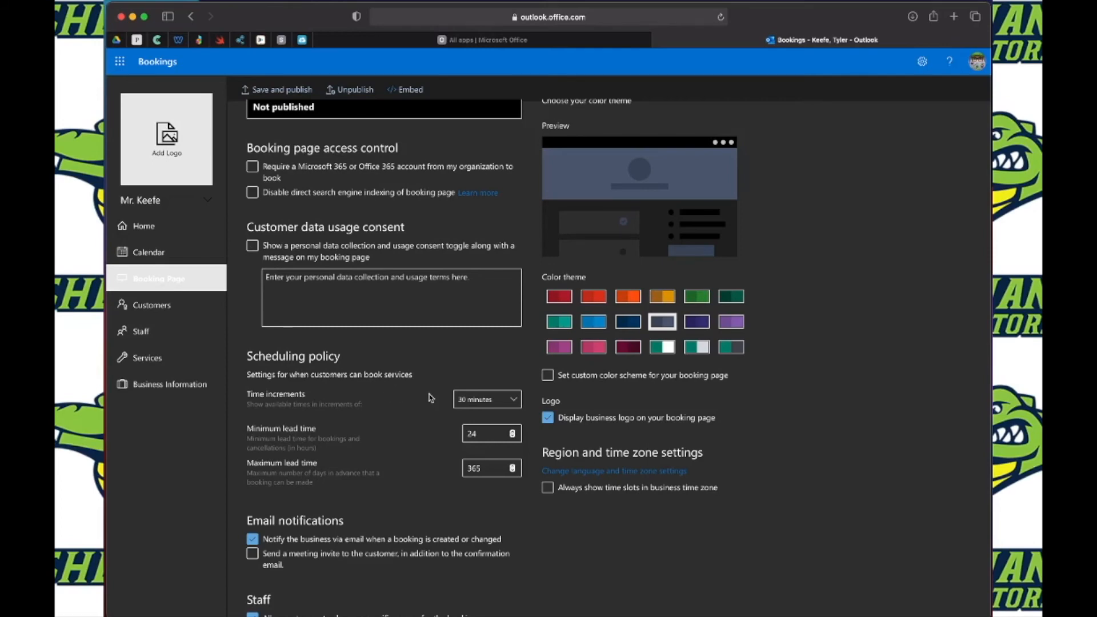
pyautogui.scroll(-2, 431, 398)
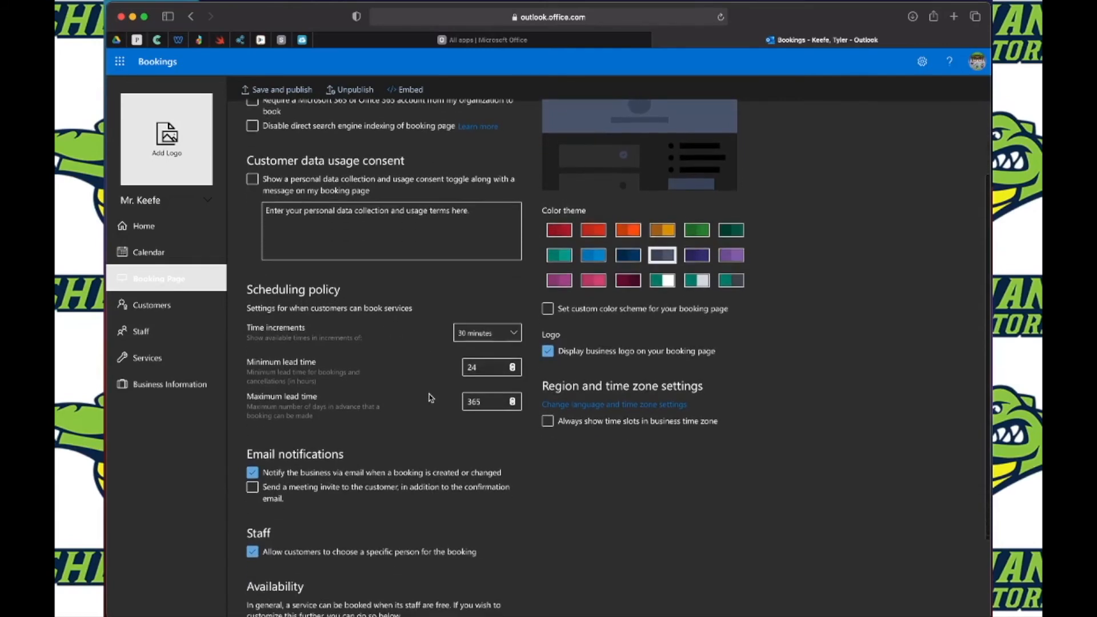
pyautogui.scroll(-2, 431, 399)
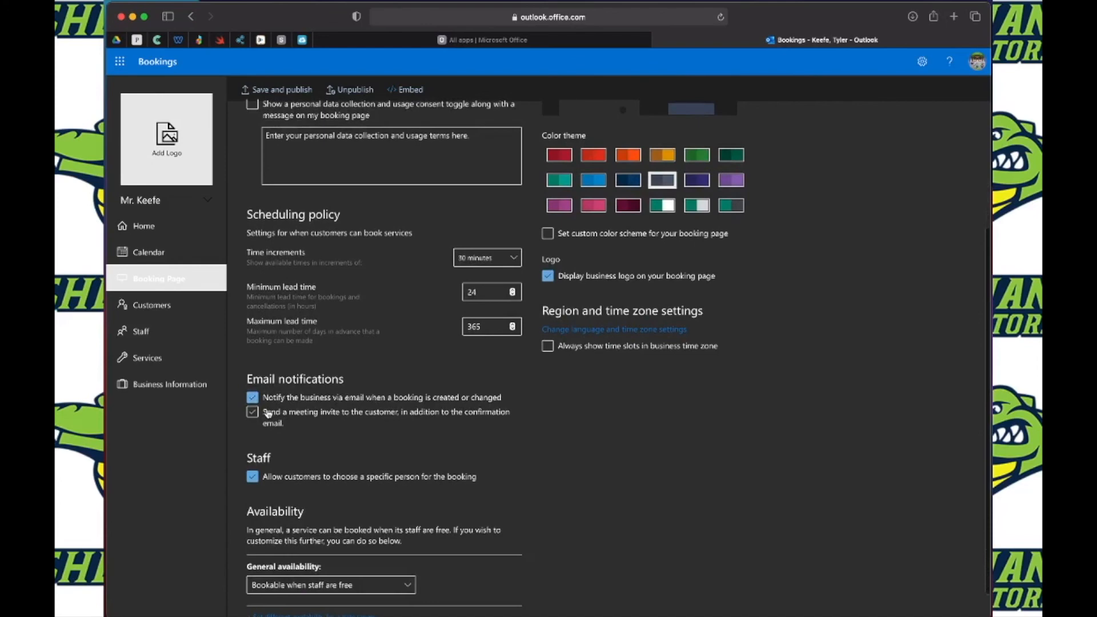
pyautogui.click(253, 414)
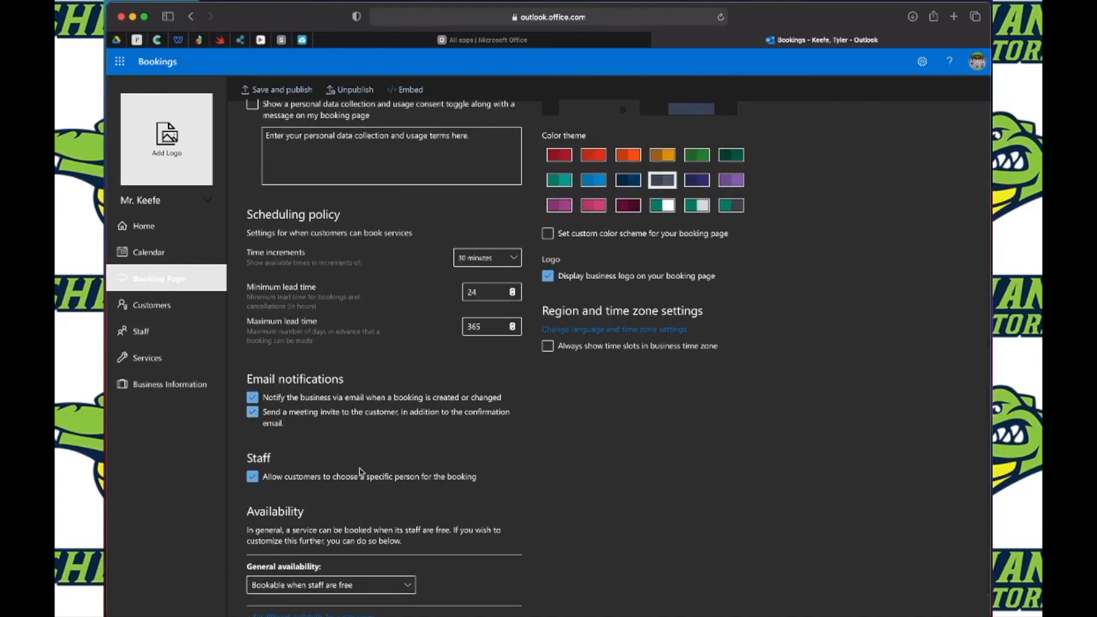
# - Choose the green color theme for the booking page, then save and publish the page
pyautogui.scroll(-1, 361, 472)
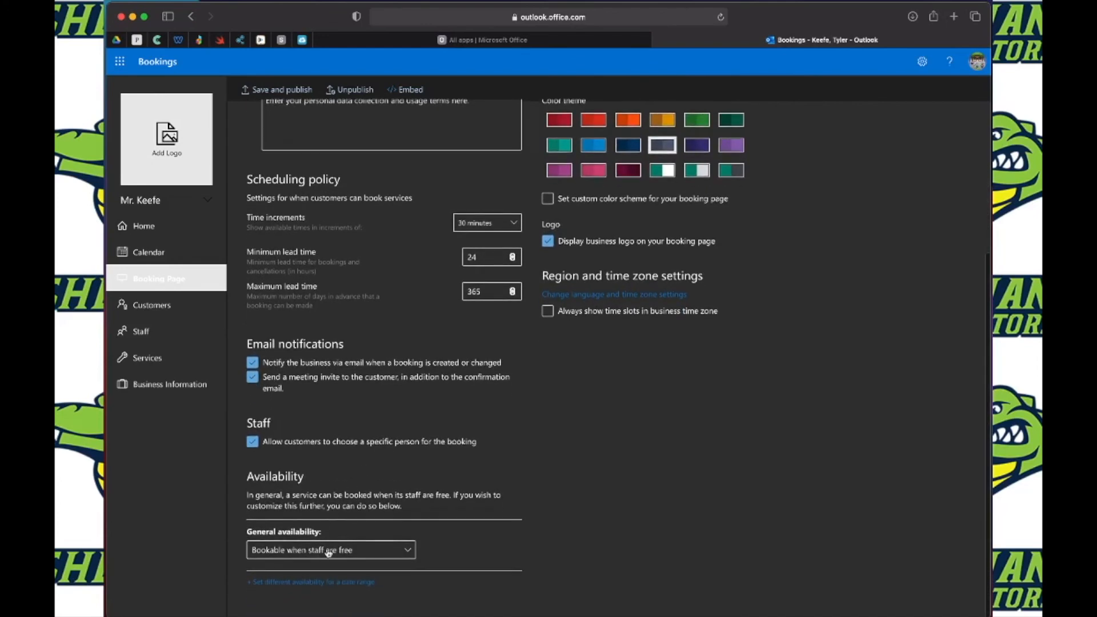
pyautogui.scroll(5, 383, 468)
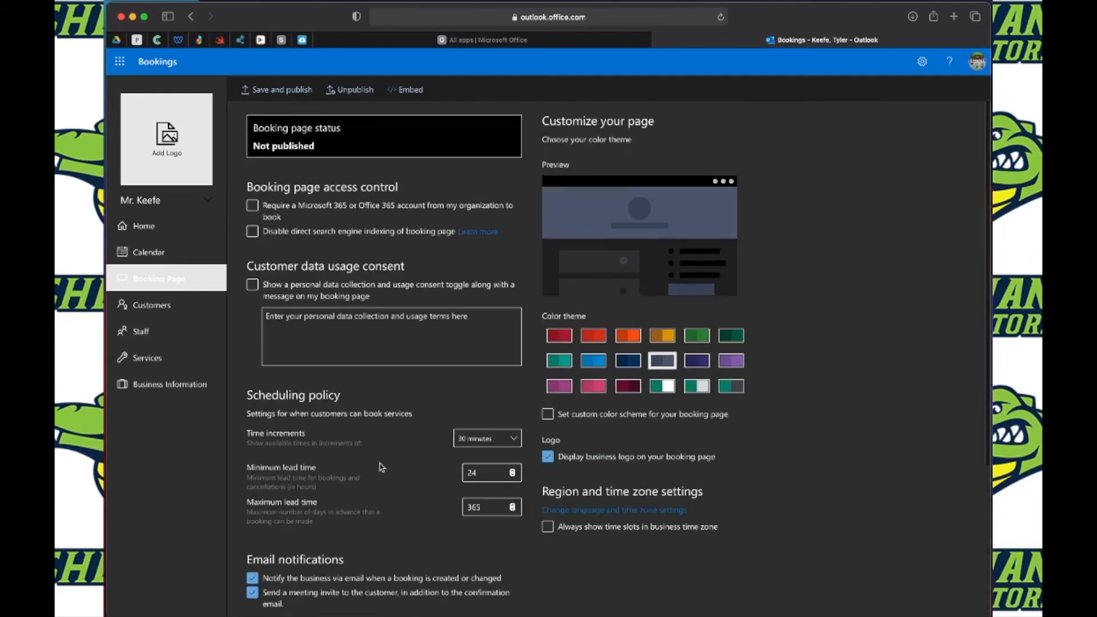
pyautogui.click(701, 340)
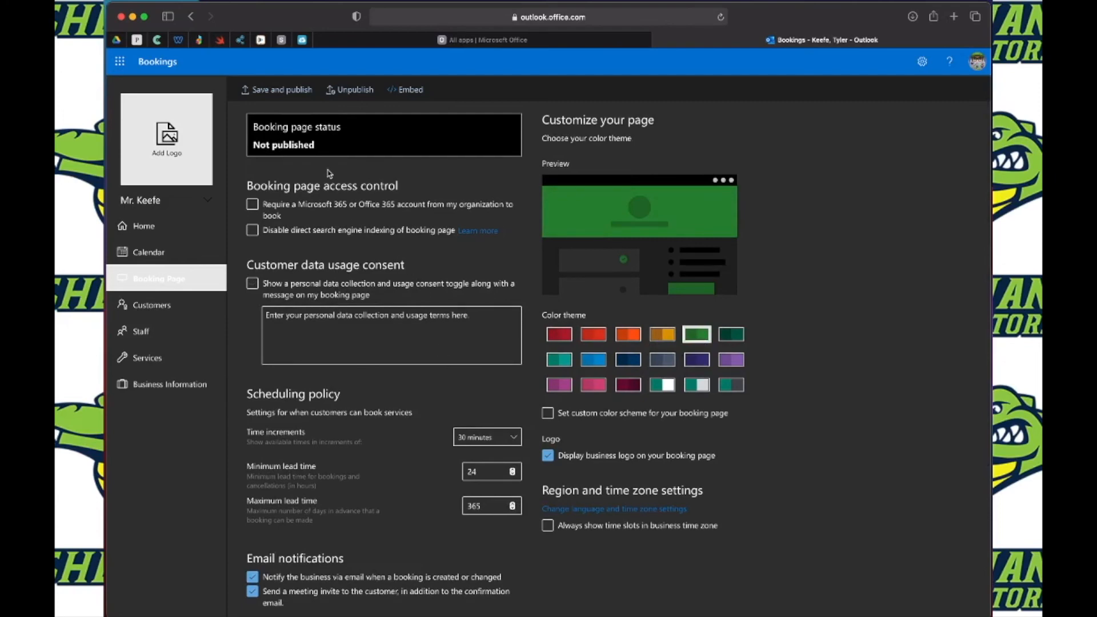
pyautogui.click(292, 93)
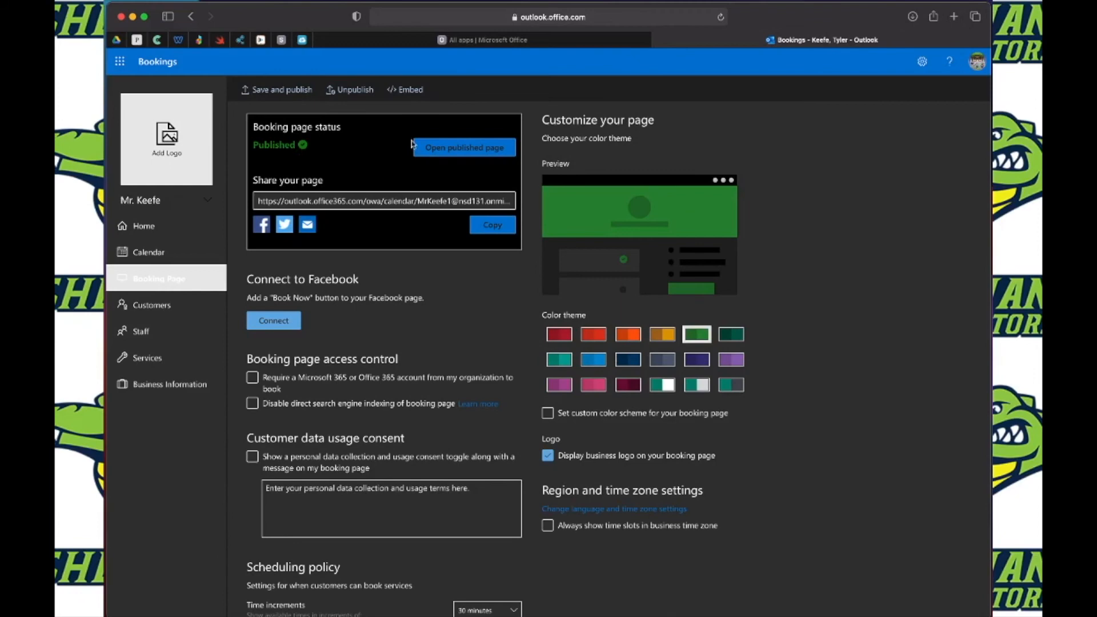
# - Open the published booking page and view the conference times offered on October 22
pyautogui.click(470, 149)
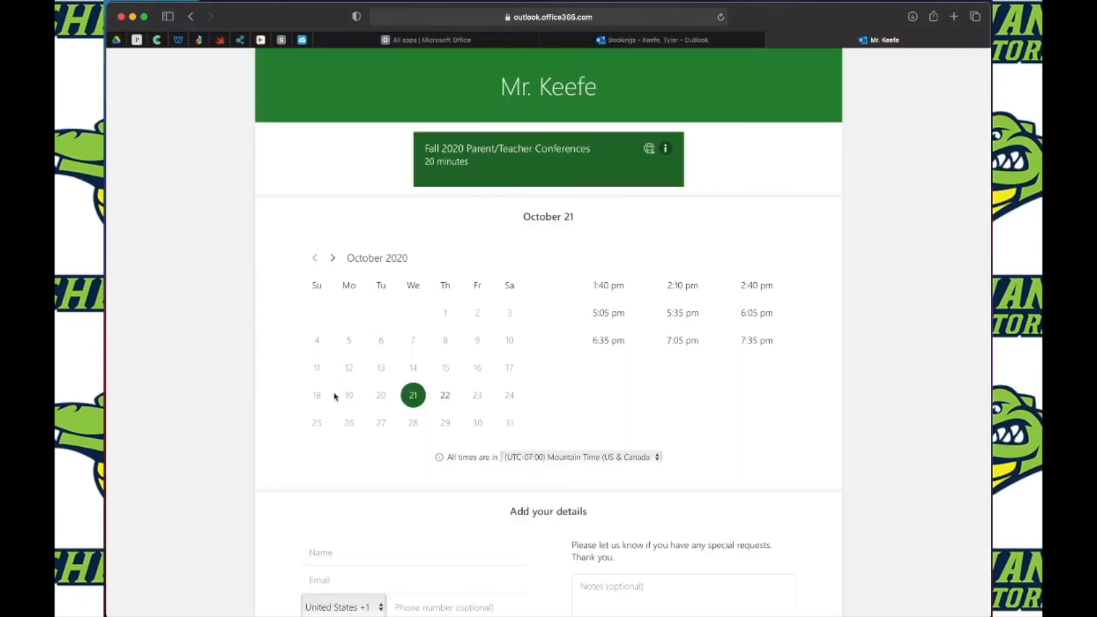
pyautogui.click(445, 396)
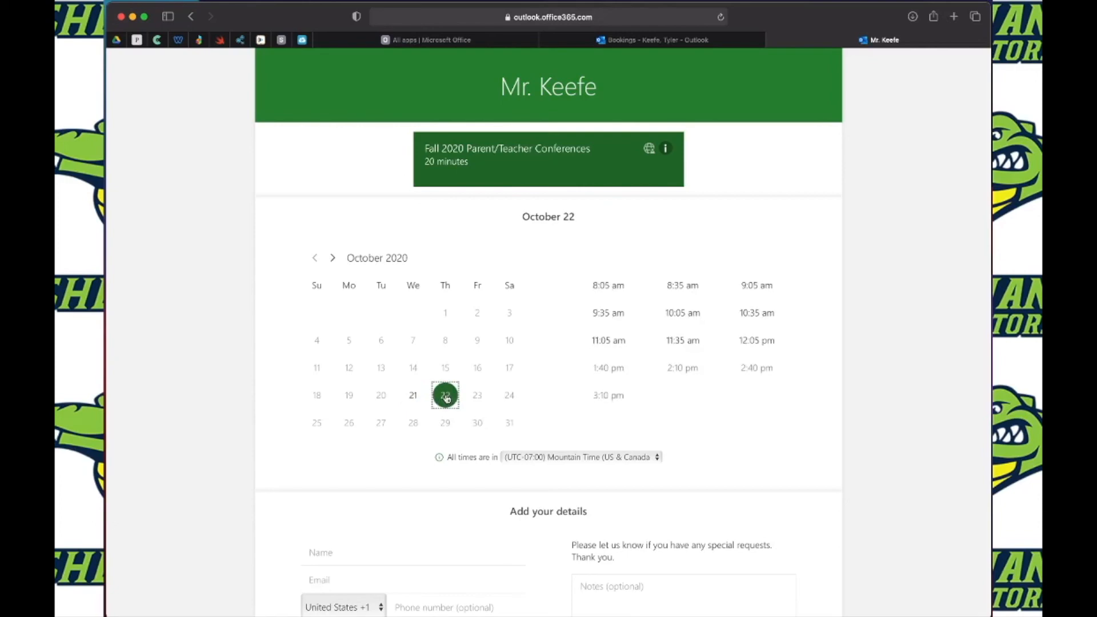
# - Select the 6:35 pm conference slot on October 21
pyautogui.click(414, 398)
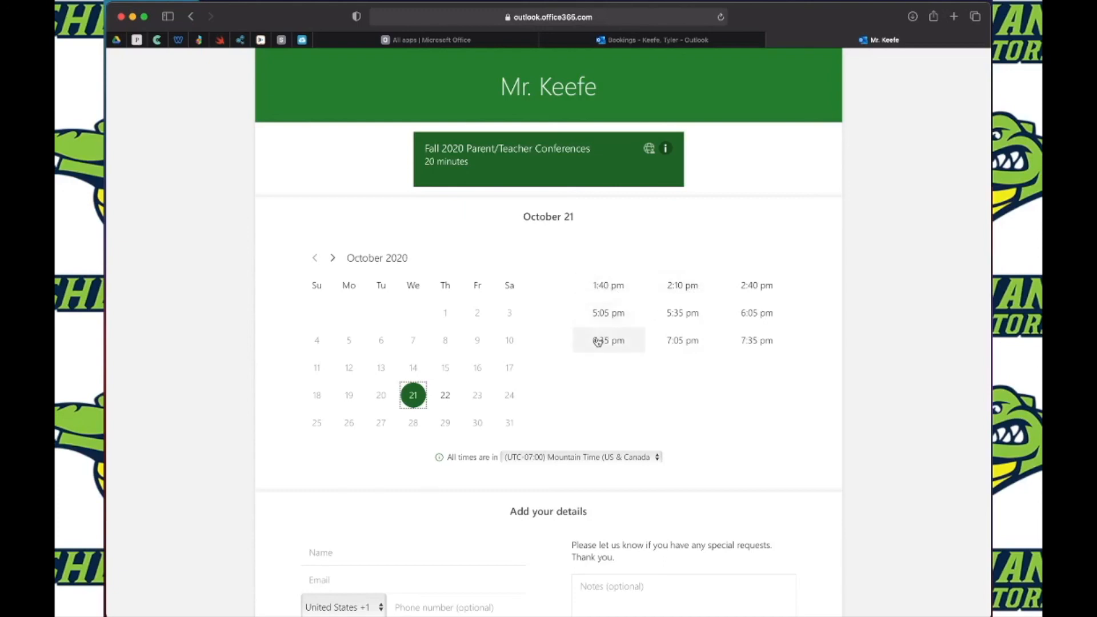
pyautogui.scroll(-3, 596, 340)
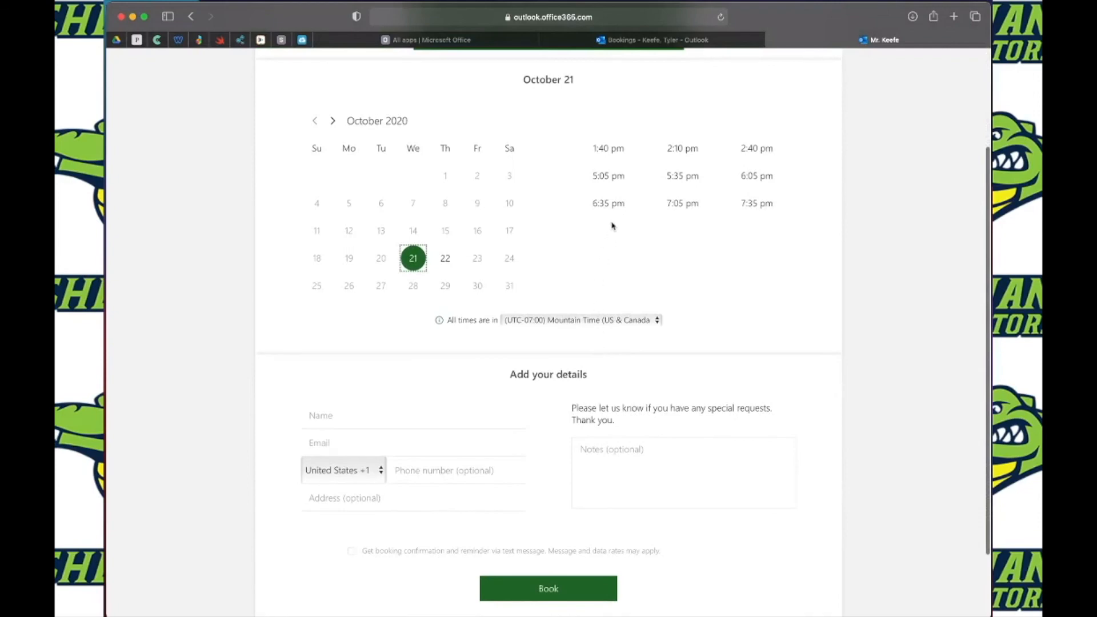
pyautogui.click(617, 206)
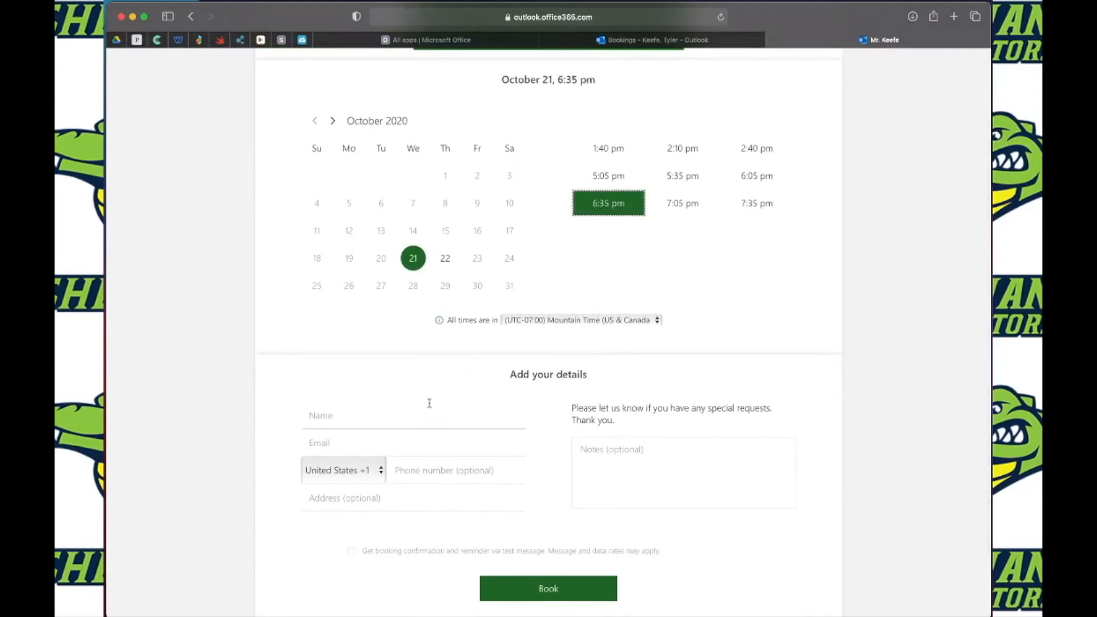